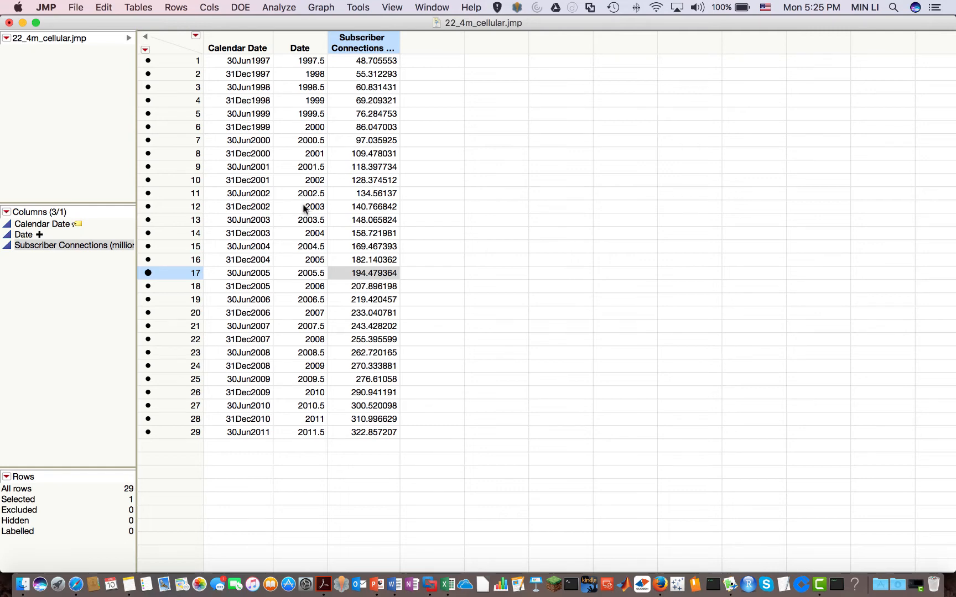
- Add a new row below the last record with 2012 in the Date column, leaving its subscriber connections empty
double_click(309, 446)
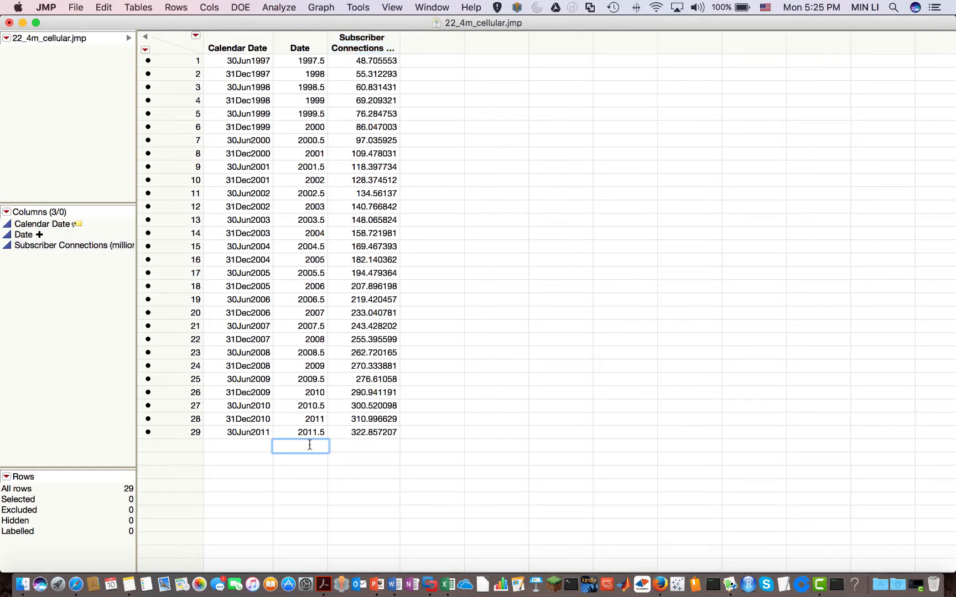
text(2012)
click(353, 446)
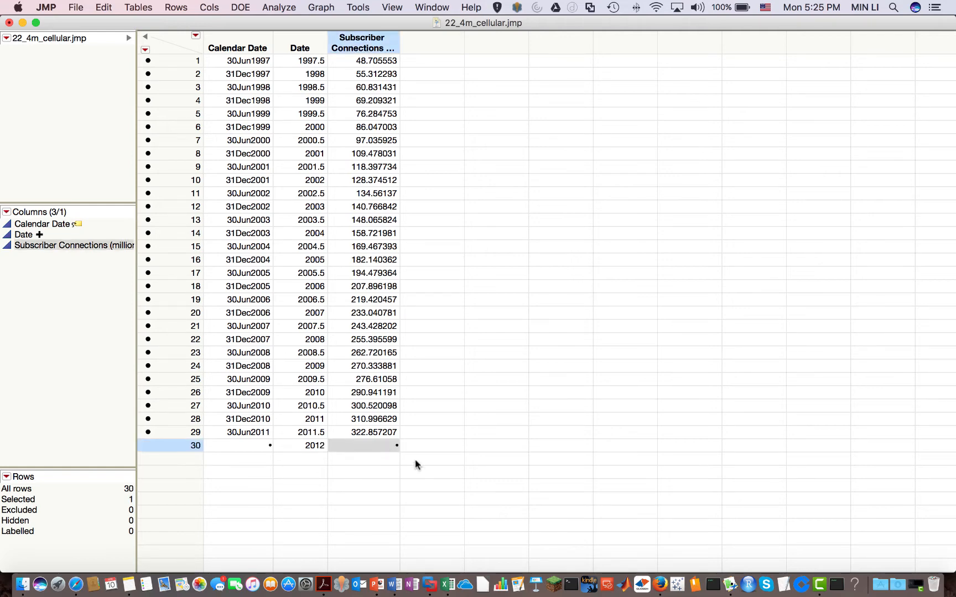
click(313, 450)
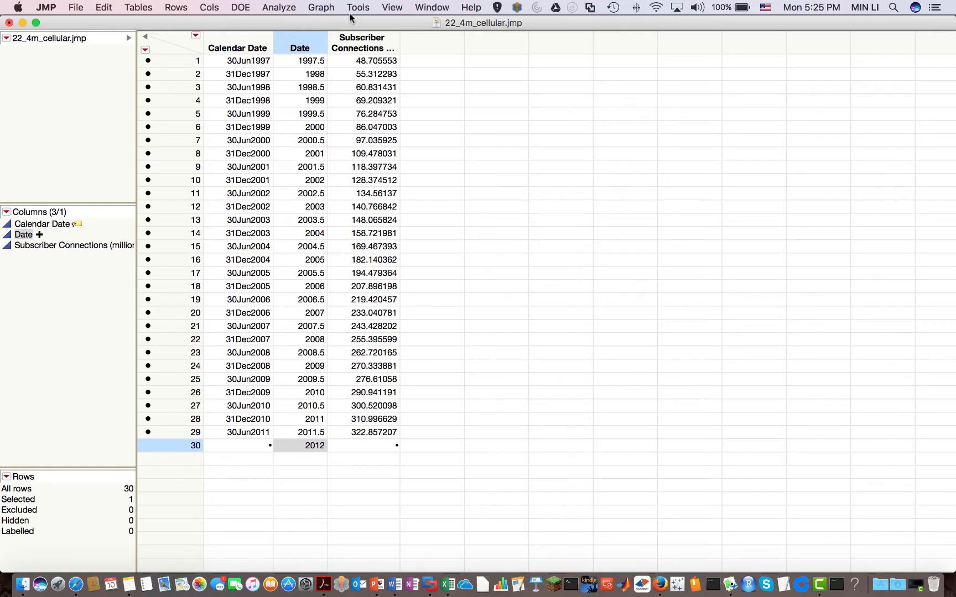
- Fit a standard least squares model with Subscriber Connections (millions) as the response and Date as the only effect
click(276, 6)
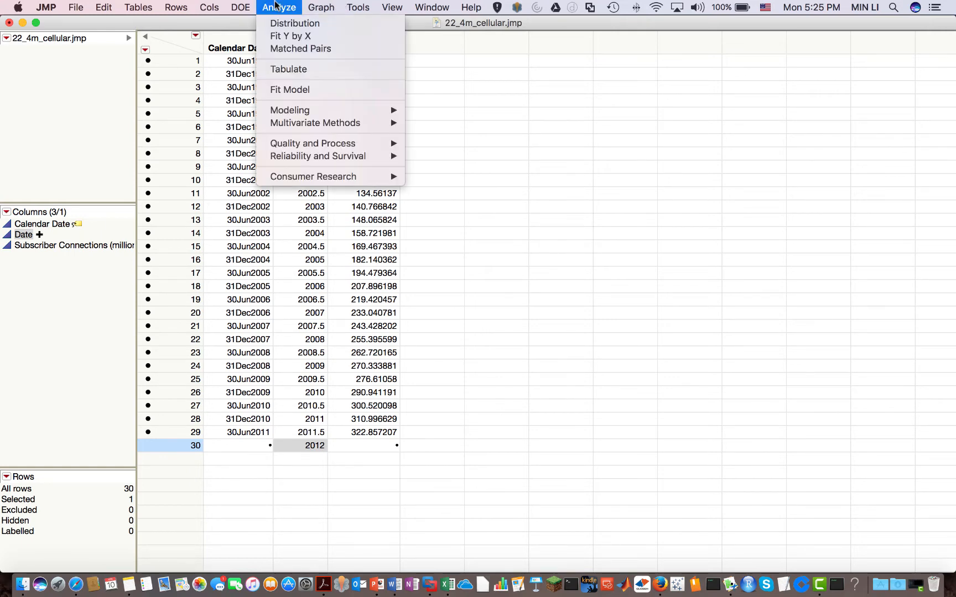
click(314, 90)
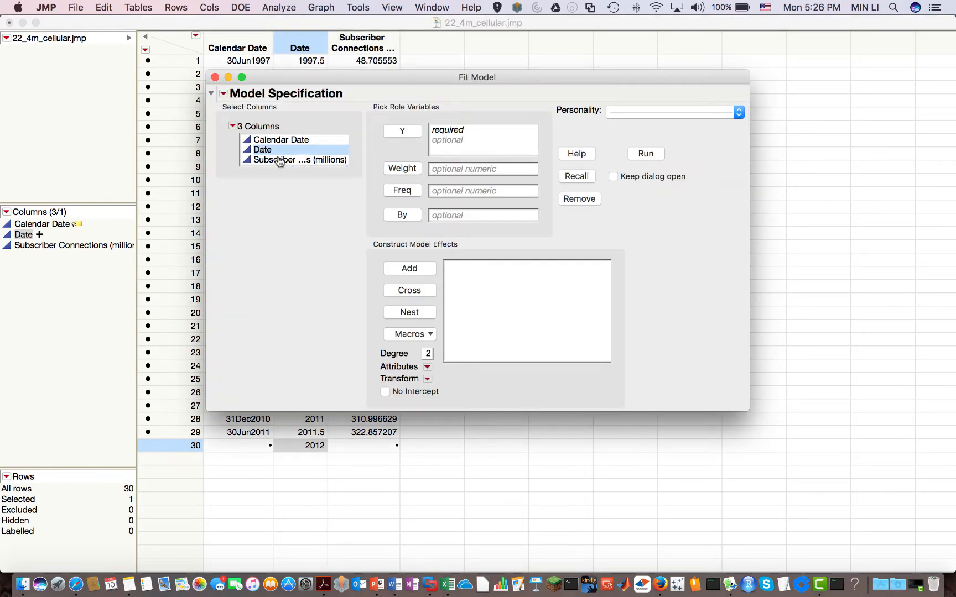
click(275, 161)
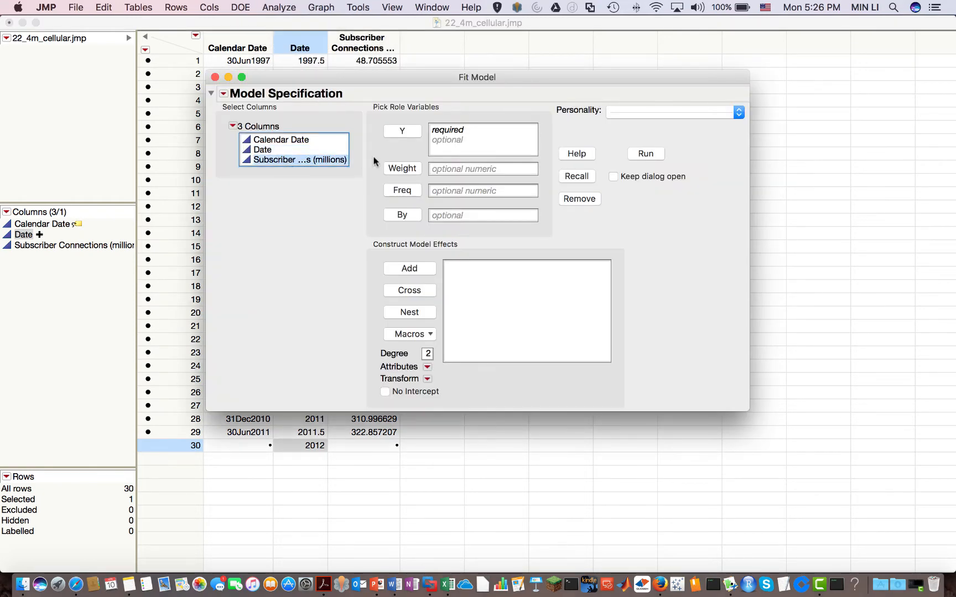
click(401, 131)
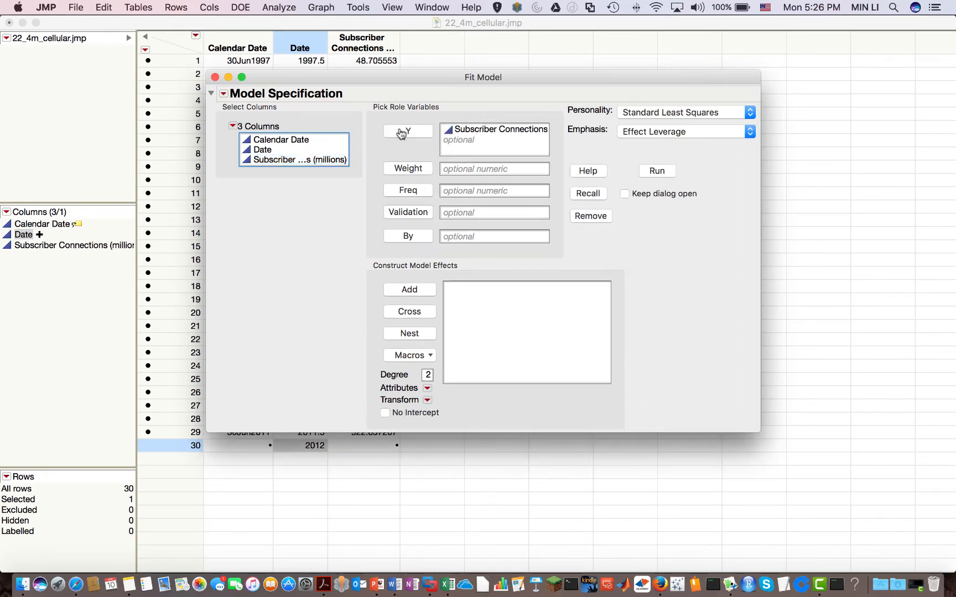
click(263, 152)
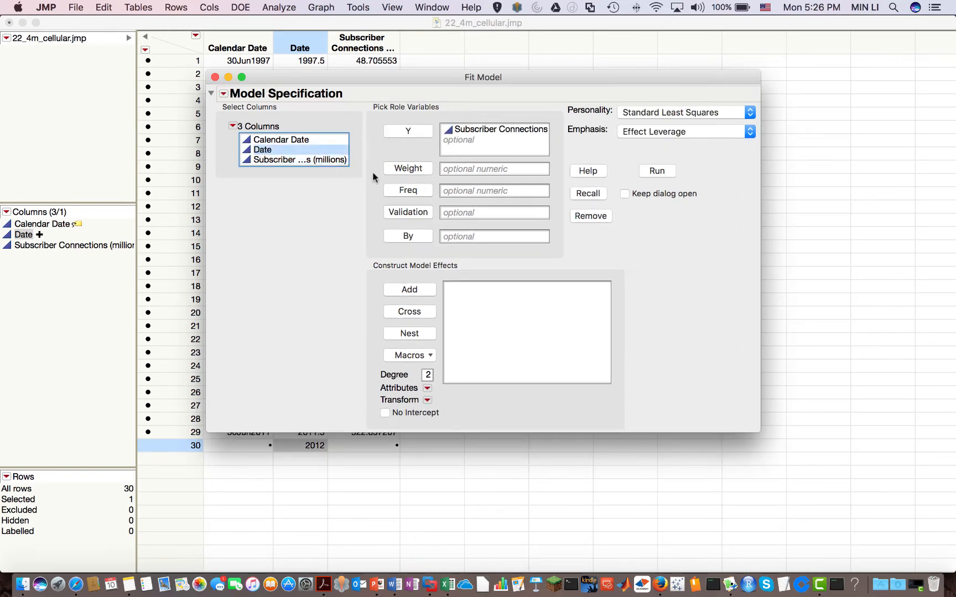
click(412, 291)
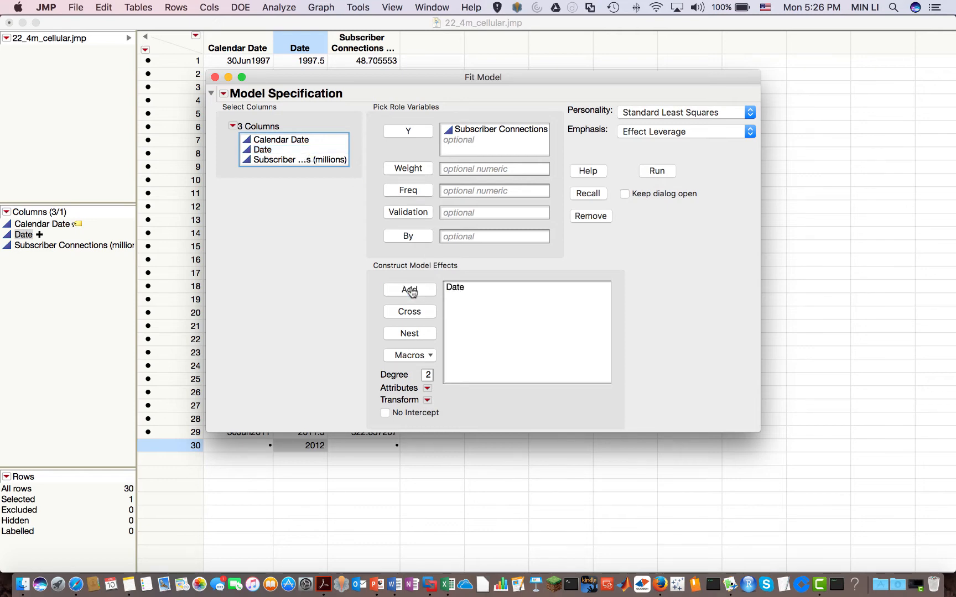
click(658, 172)
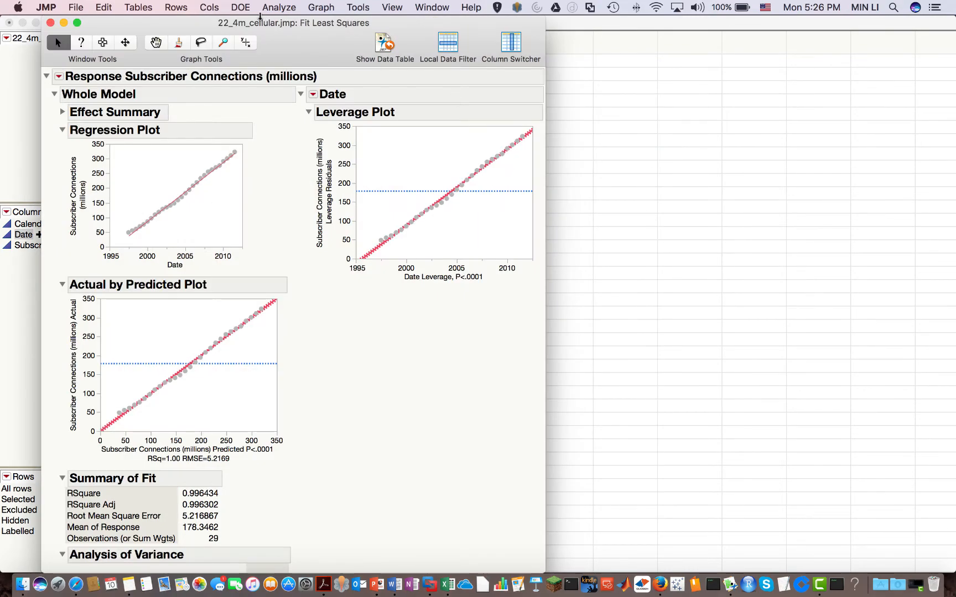
drag(221, 28, 286, 28)
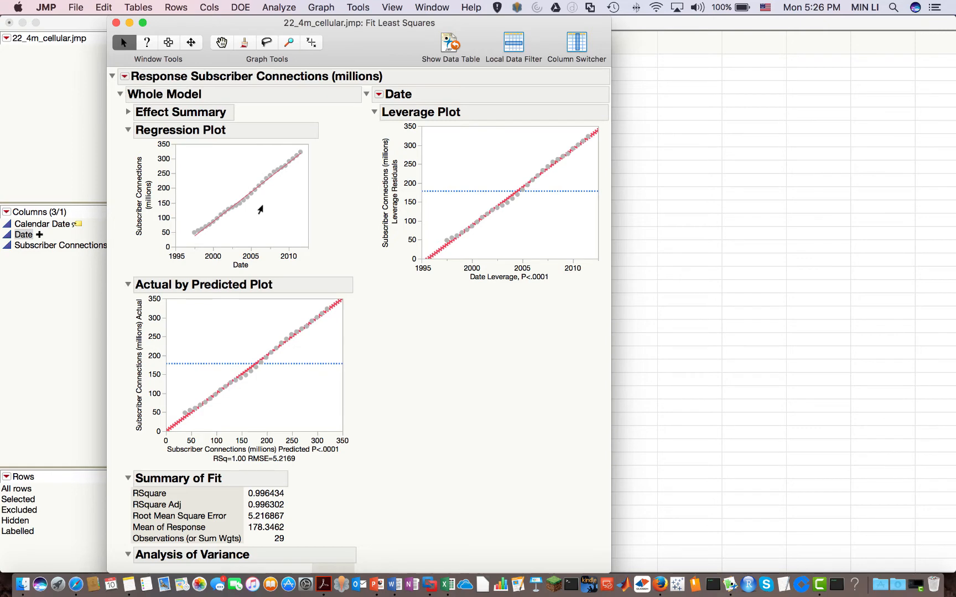
- Show all confidence intervals for the parameter estimates in the regression report
scroll(260, 210, down, 10)
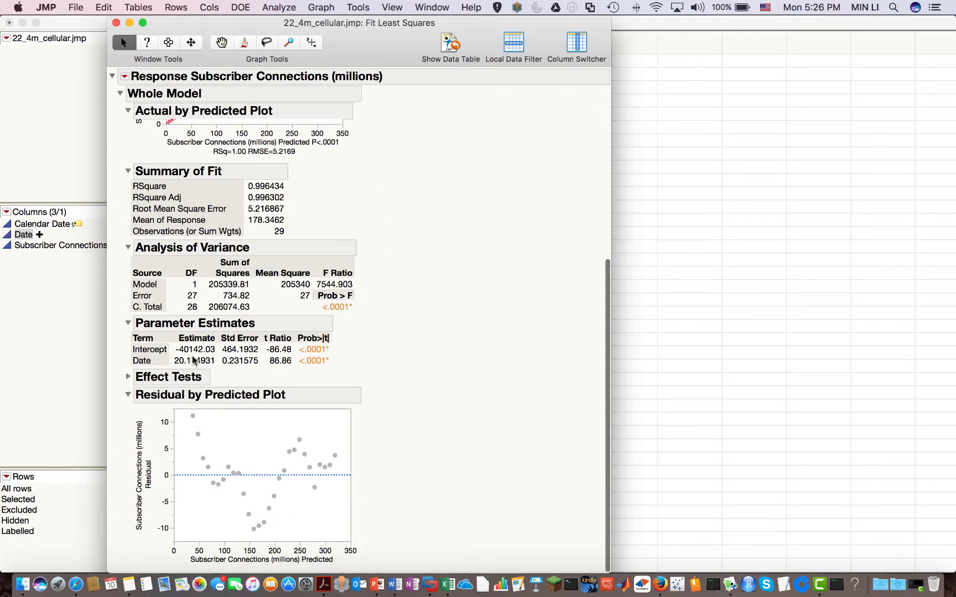
scroll(204, 347, up, 3)
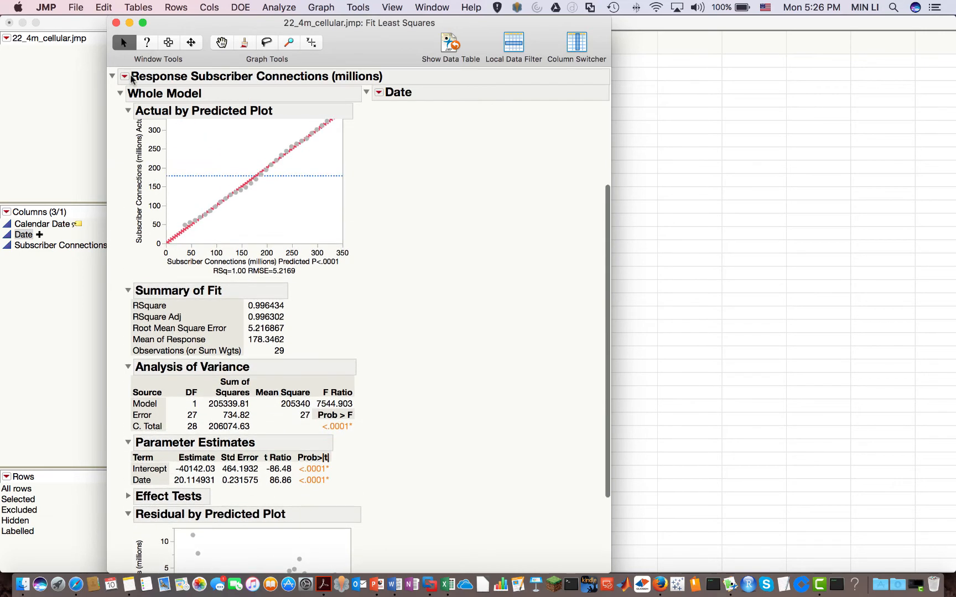
click(125, 78)
mouse_move(166, 86)
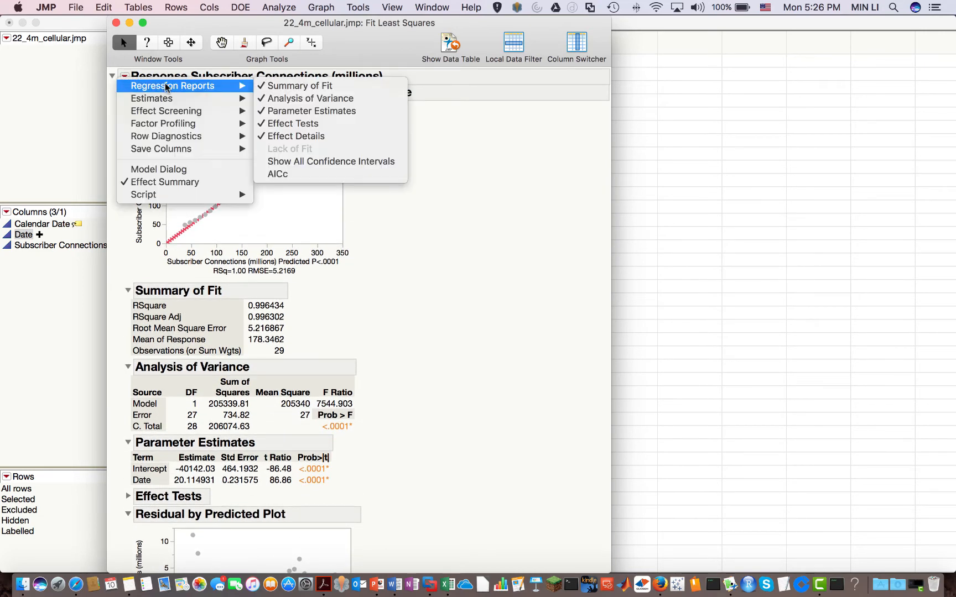
click(355, 161)
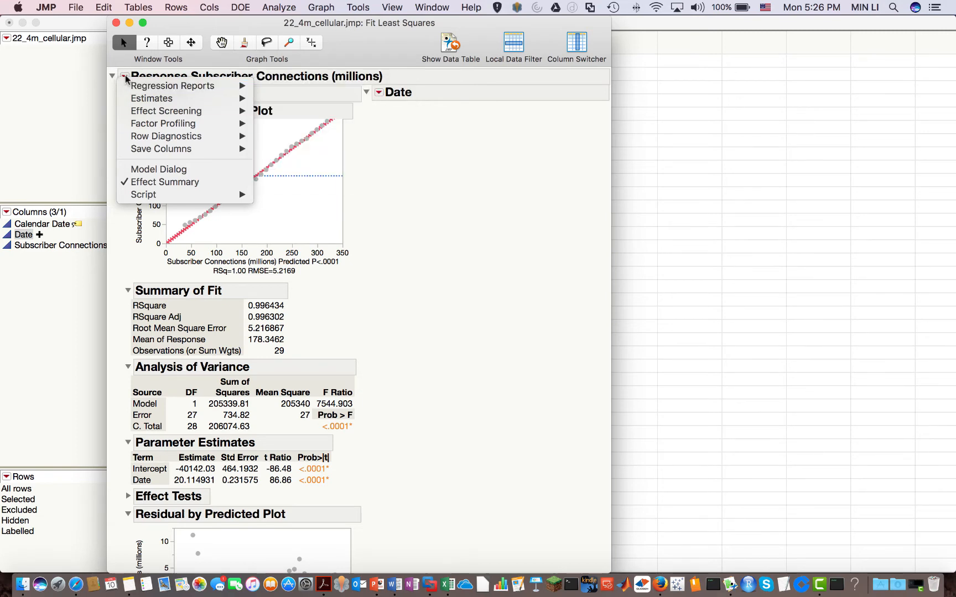
click(125, 77)
mouse_move(174, 87)
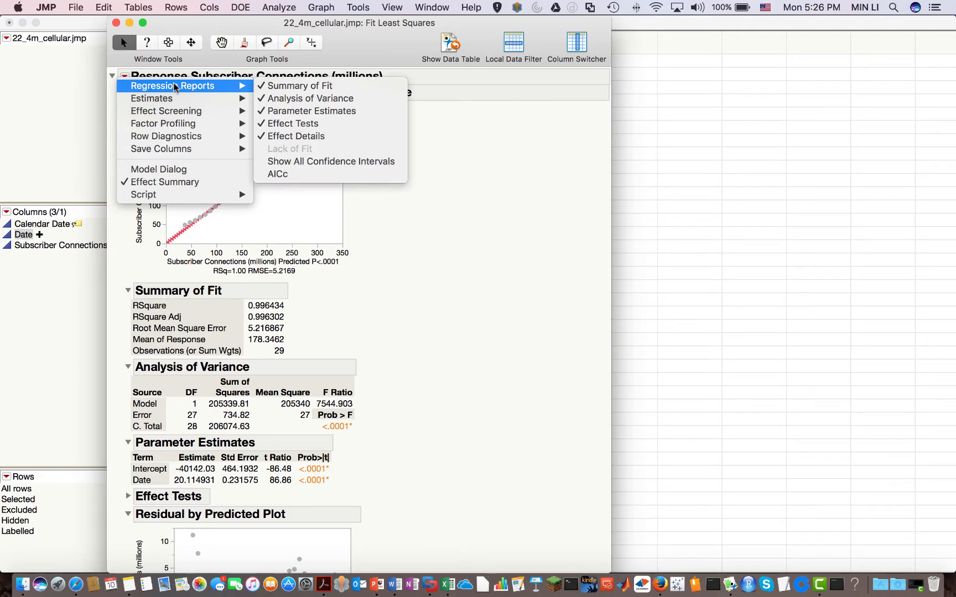
click(327, 164)
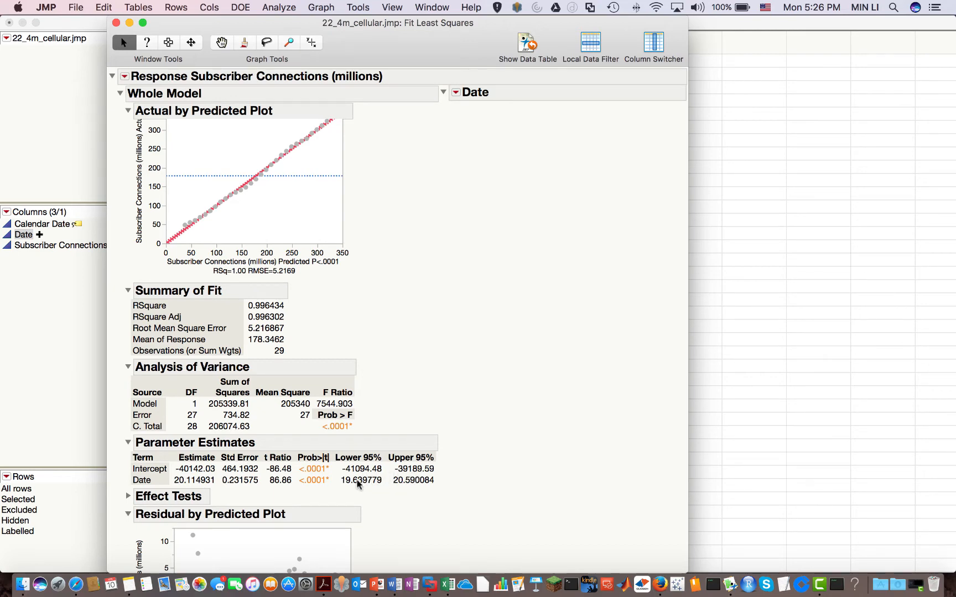
- Save the model's predicted values and residuals as new columns in the data table
scroll(419, 484, down, 5)
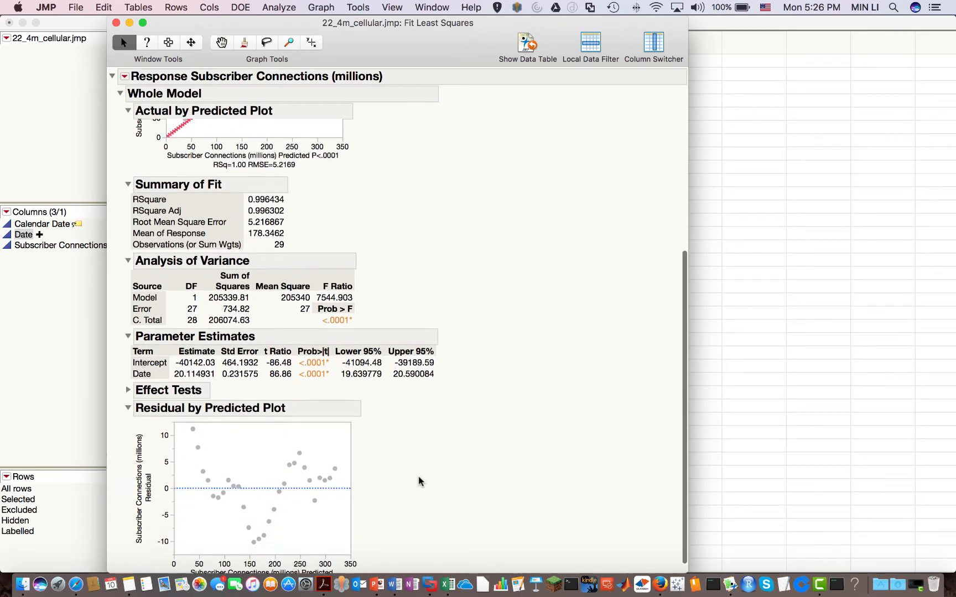
scroll(420, 481, up, 5)
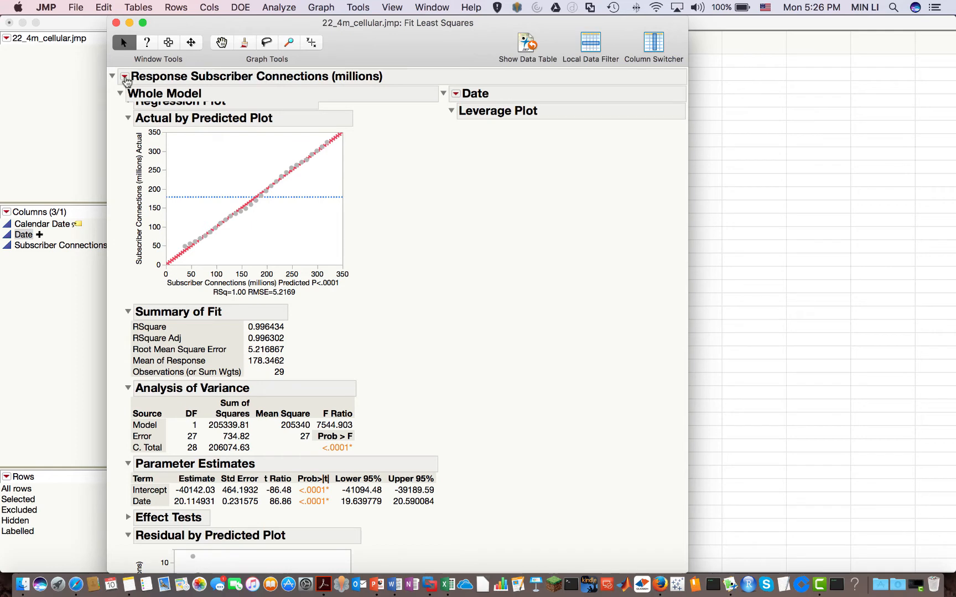
click(125, 78)
mouse_move(173, 115)
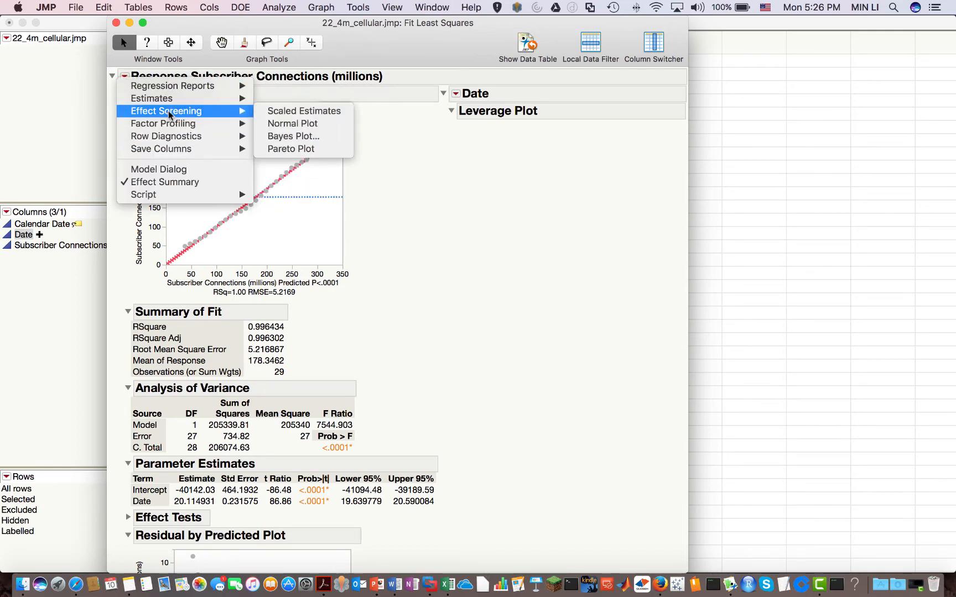
mouse_move(175, 147)
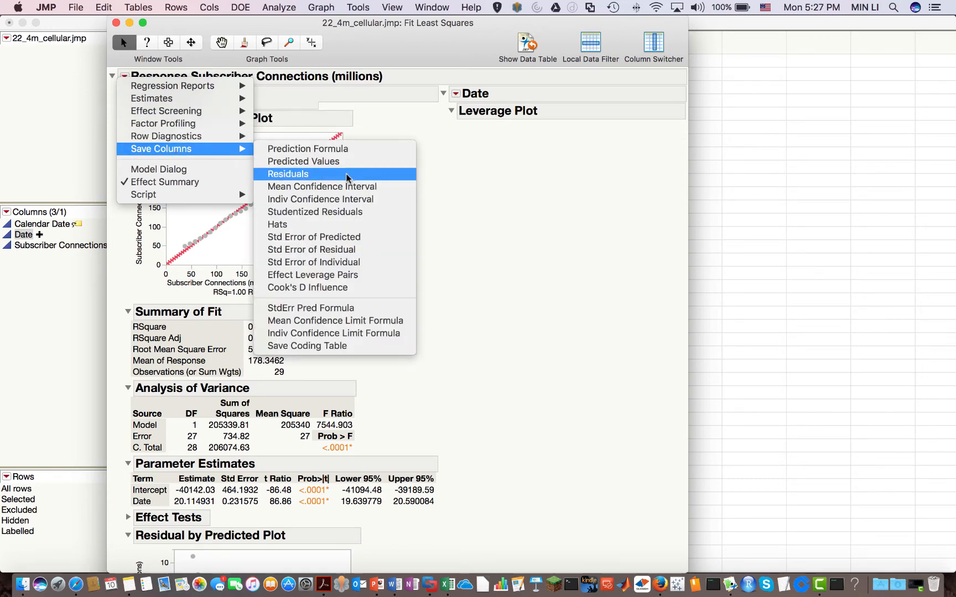
click(314, 162)
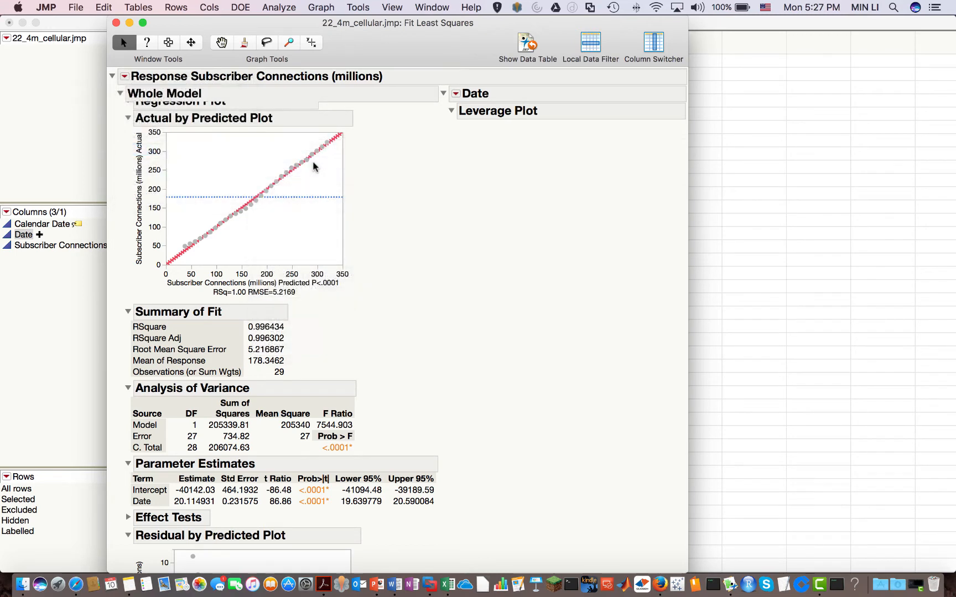
click(125, 76)
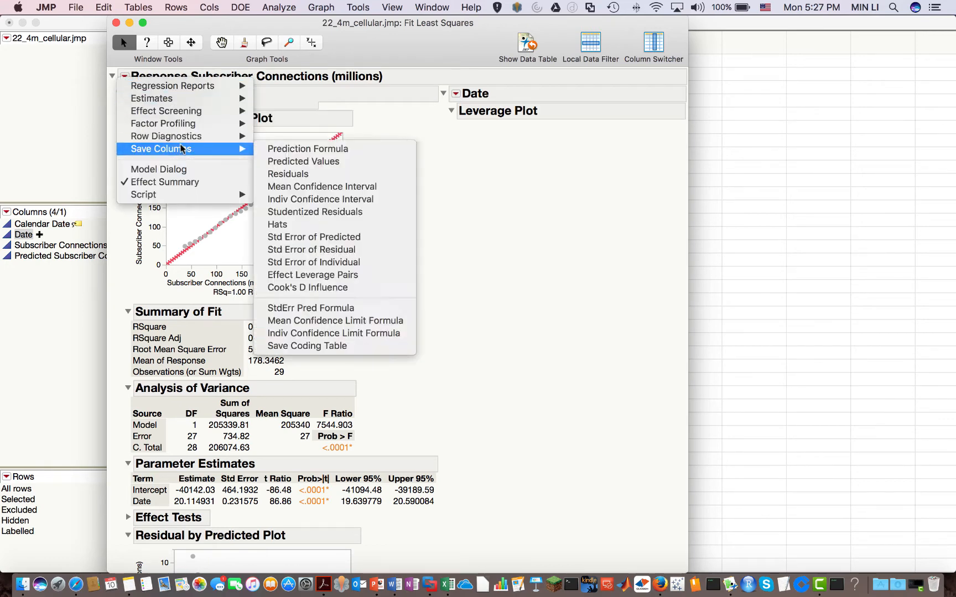
mouse_move(178, 151)
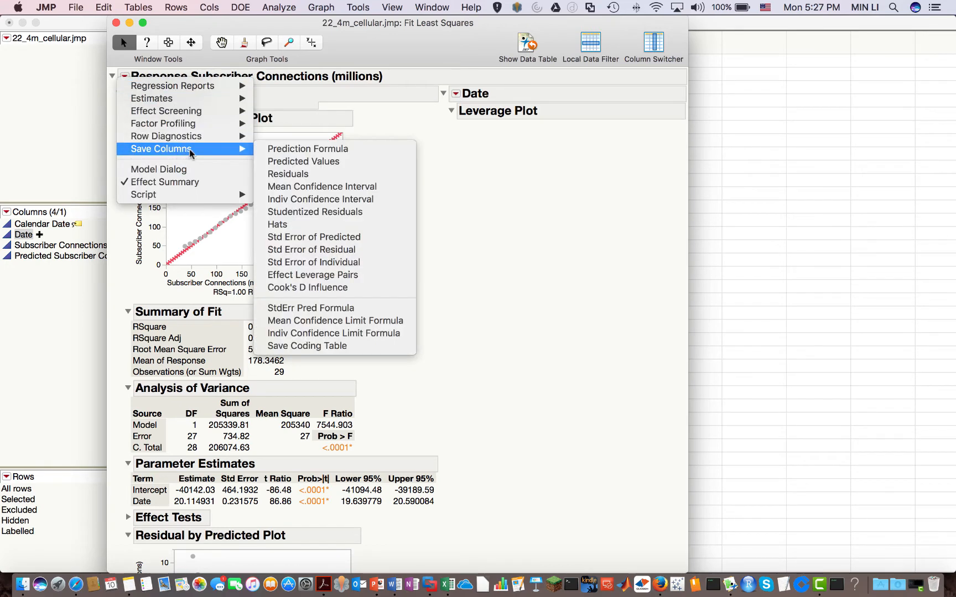
click(320, 176)
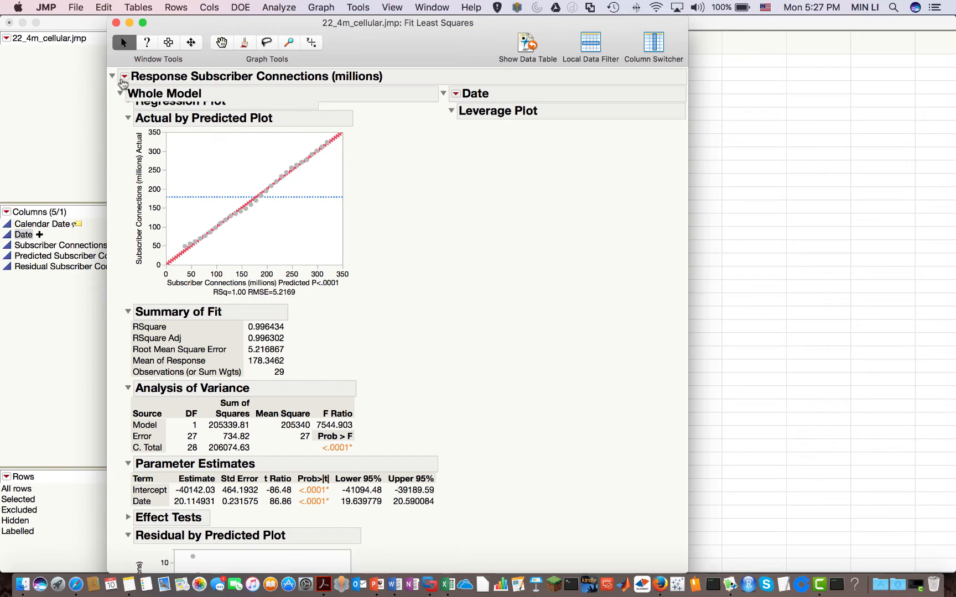
- Save the individual confidence limit formulas from the fitted model as data table columns
click(124, 78)
mouse_move(168, 150)
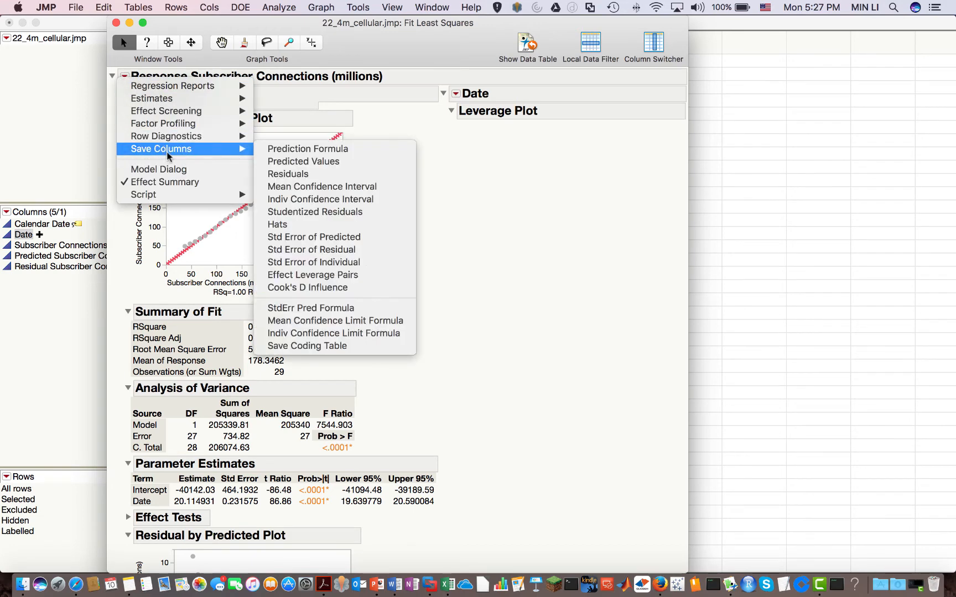
click(321, 333)
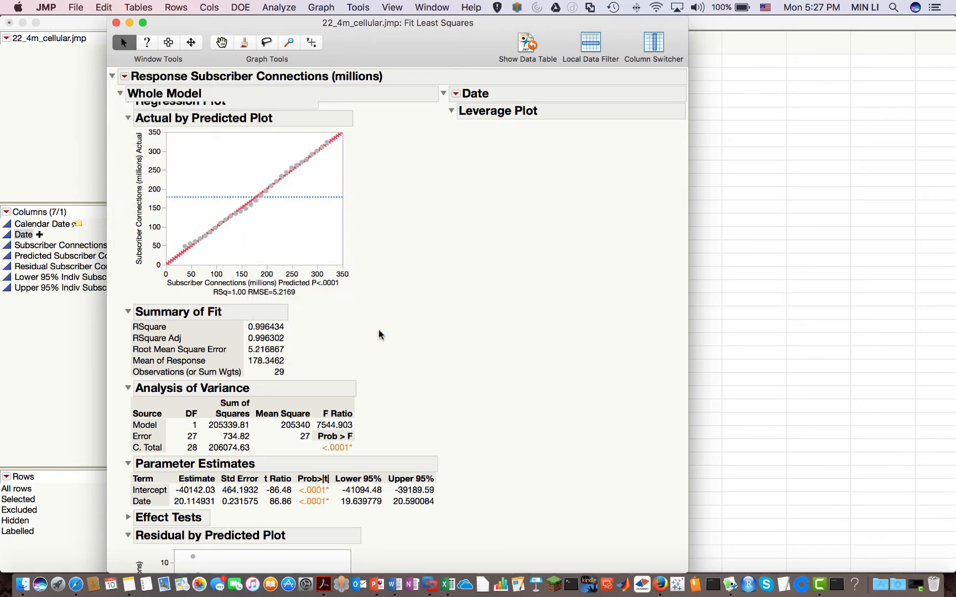
- Return to the data table and examine the saved prediction, residual and individual 95% limit columns, especially the 2012 row
click(727, 233)
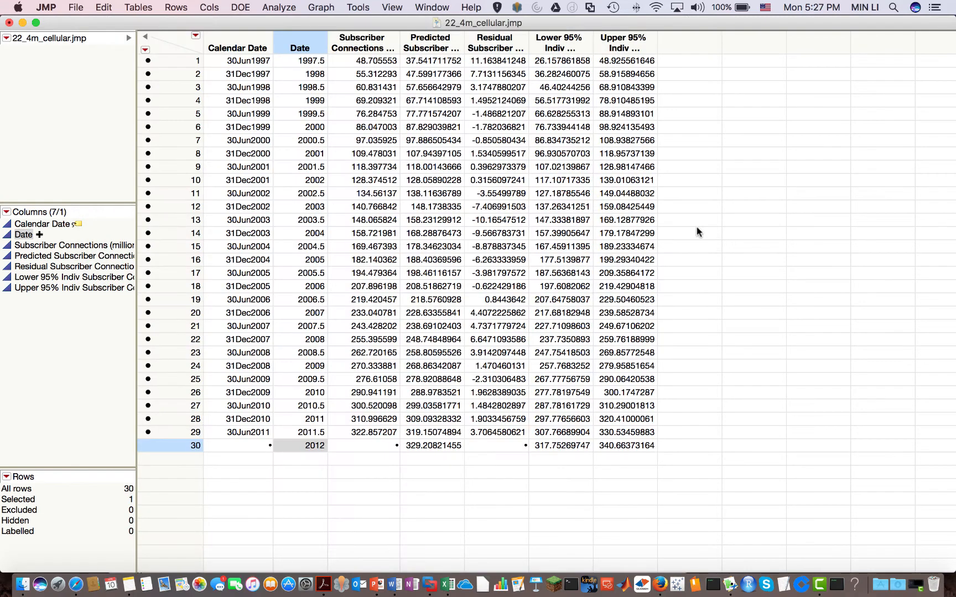
click(432, 40)
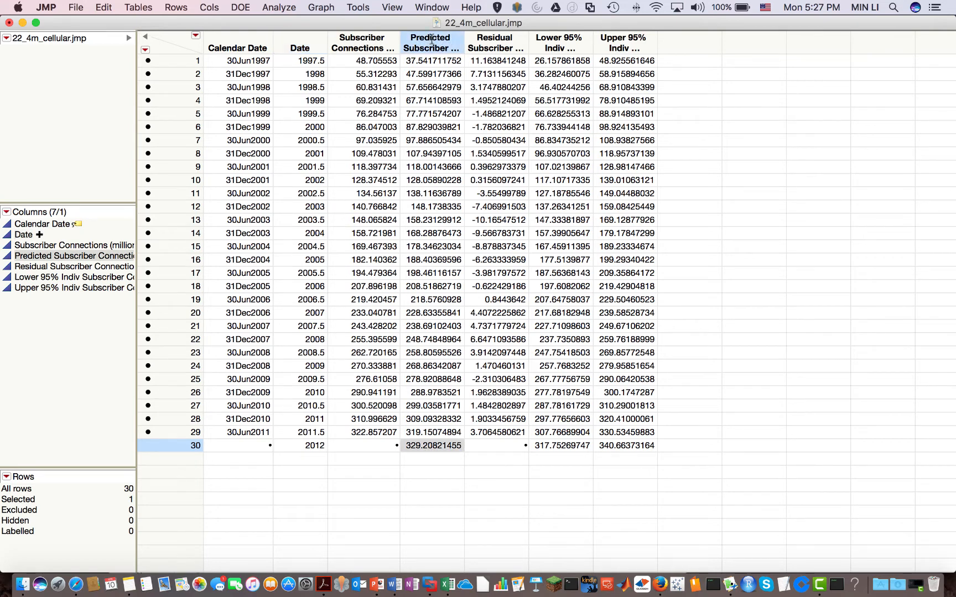
click(501, 44)
click(560, 46)
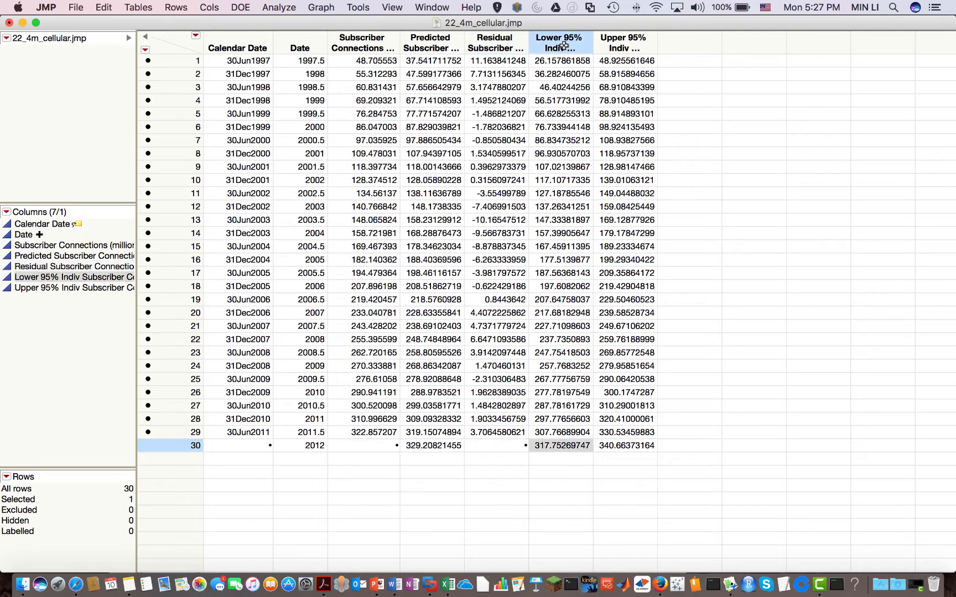
shift+click(605, 46)
click(601, 474)
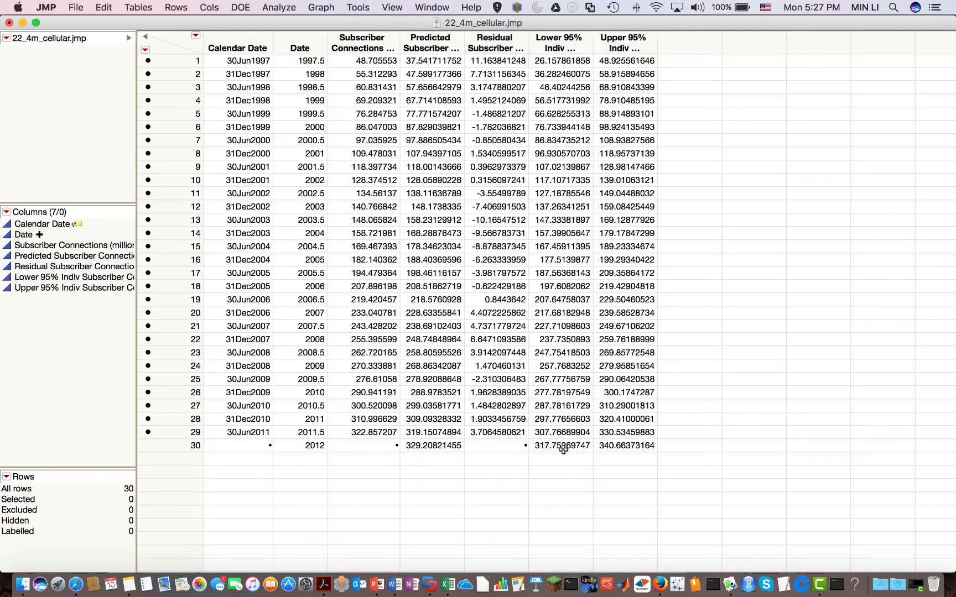
click(555, 447)
shift+click(619, 451)
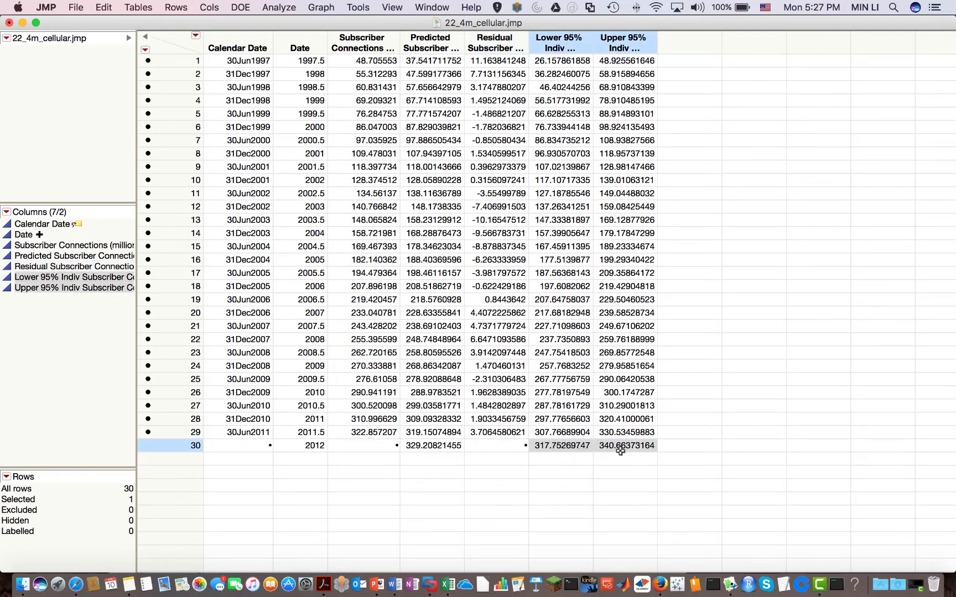
click(421, 446)
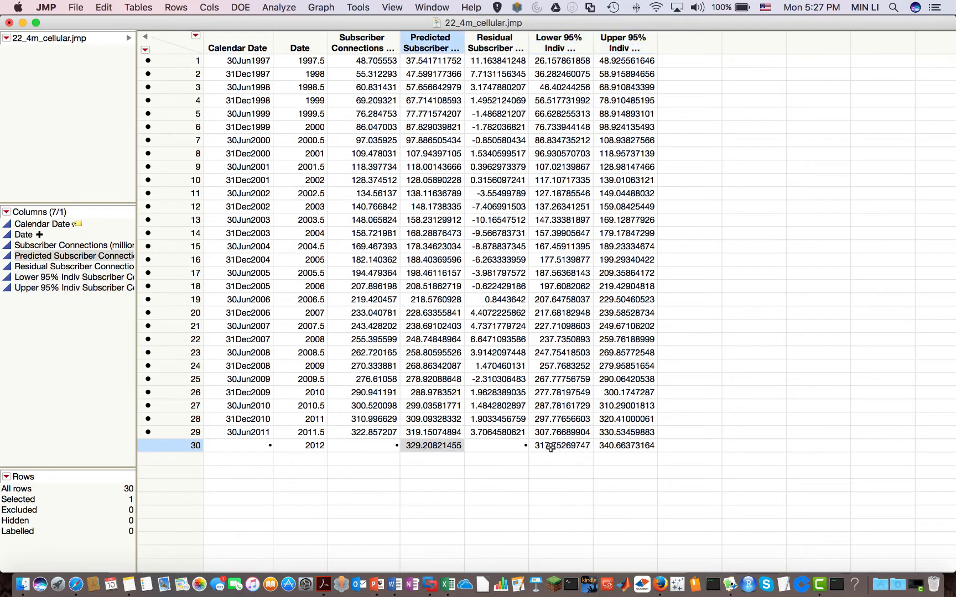
drag(550, 447, 623, 449)
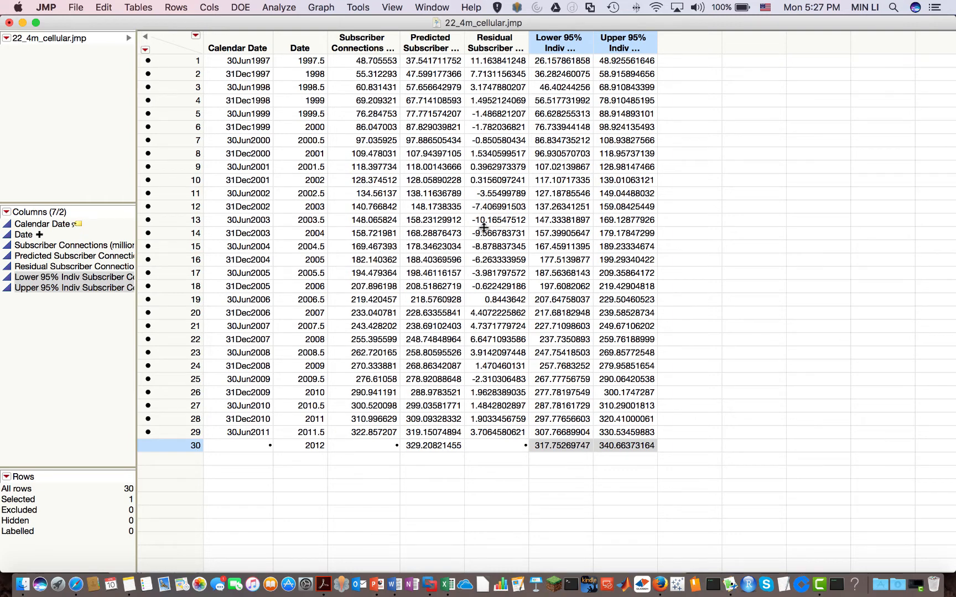
click(495, 73)
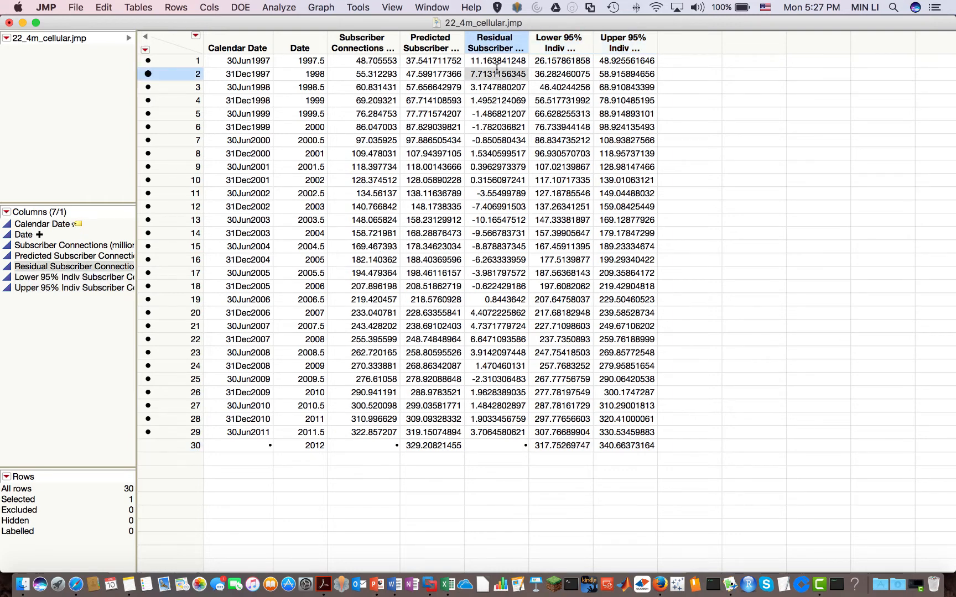
- Plot Residual Subscriber Connections (millions) against Date in Graph Builder, with the residuals on Y and Date on X
click(280, 7)
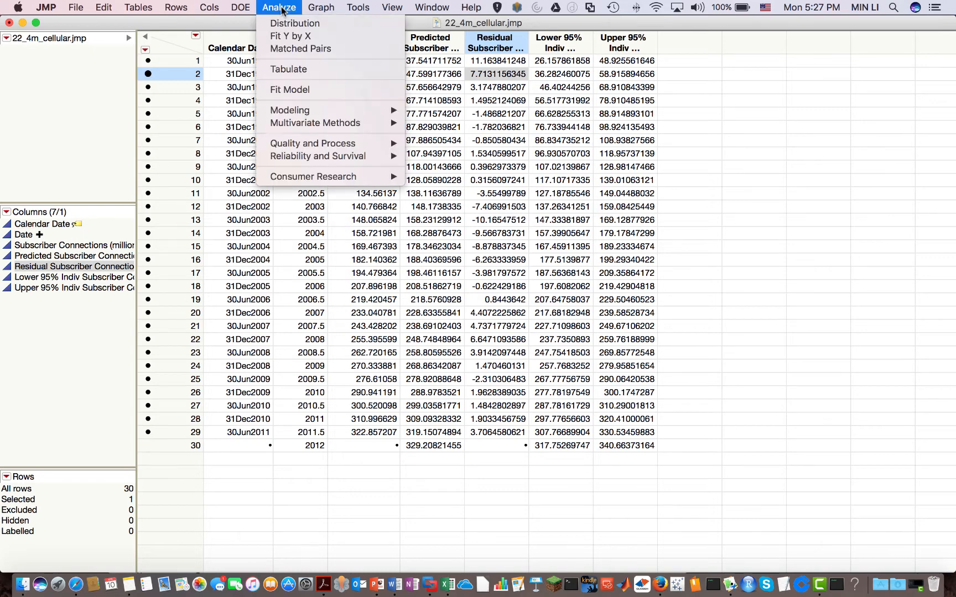
mouse_move(322, 8)
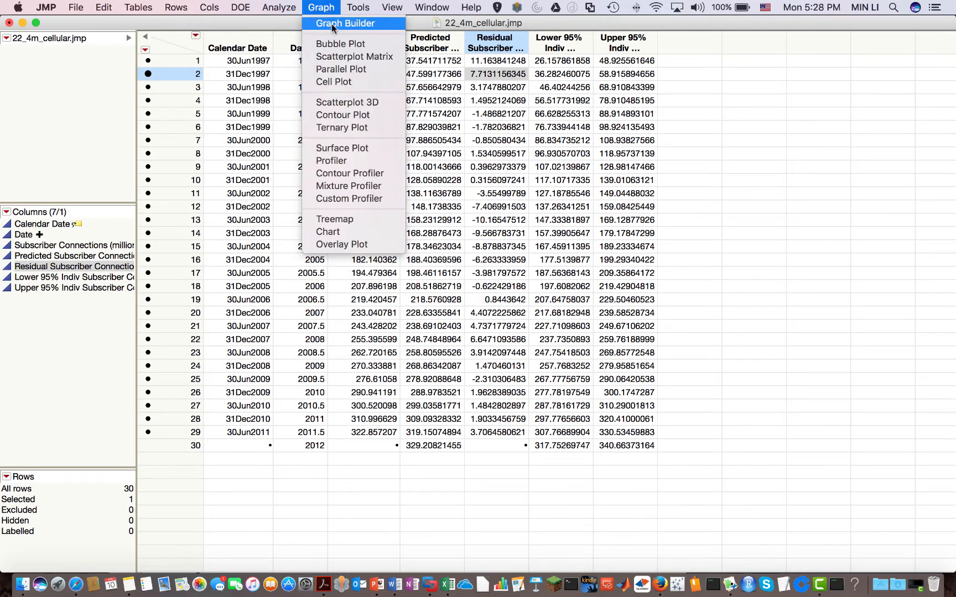
click(331, 23)
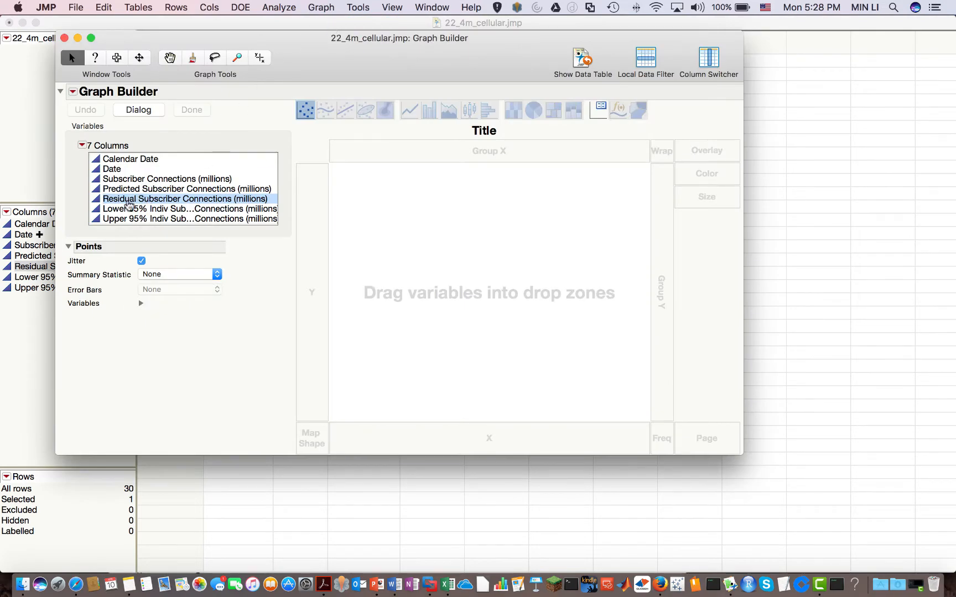
drag(133, 199, 310, 296)
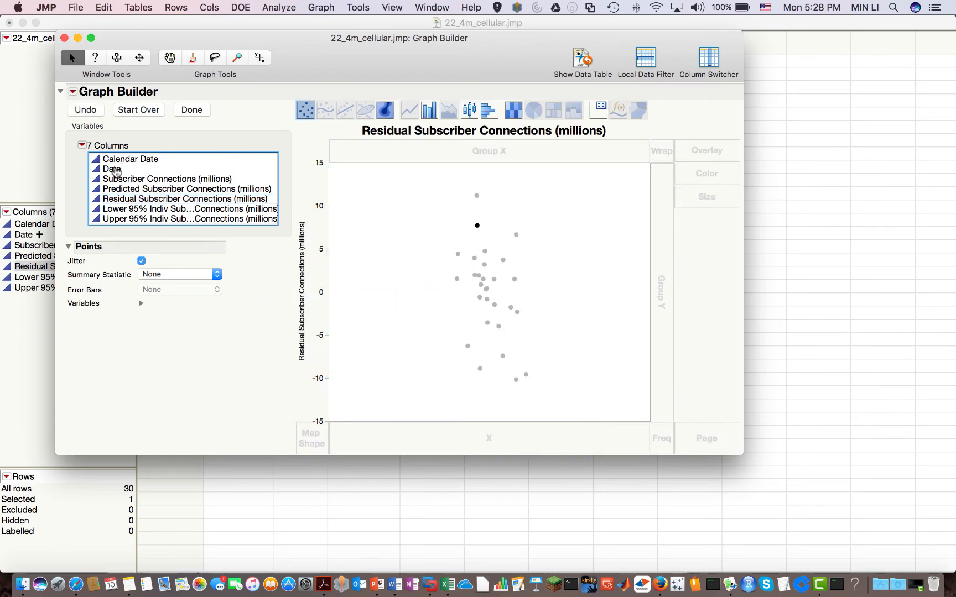
click(115, 169)
drag(116, 170, 457, 441)
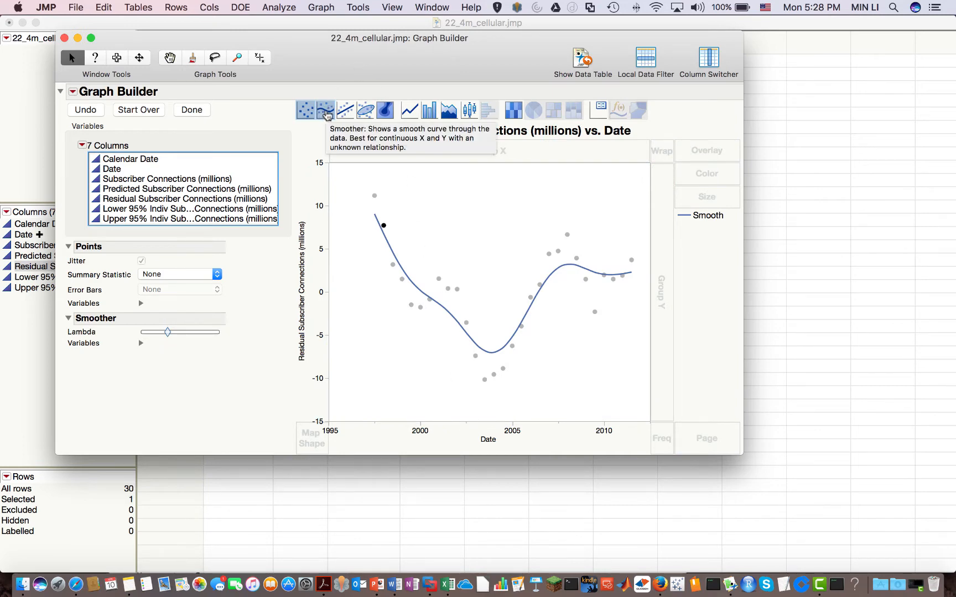
- Remove the smoother from the residual graph and display the residuals over Date as a connected line
click(326, 114)
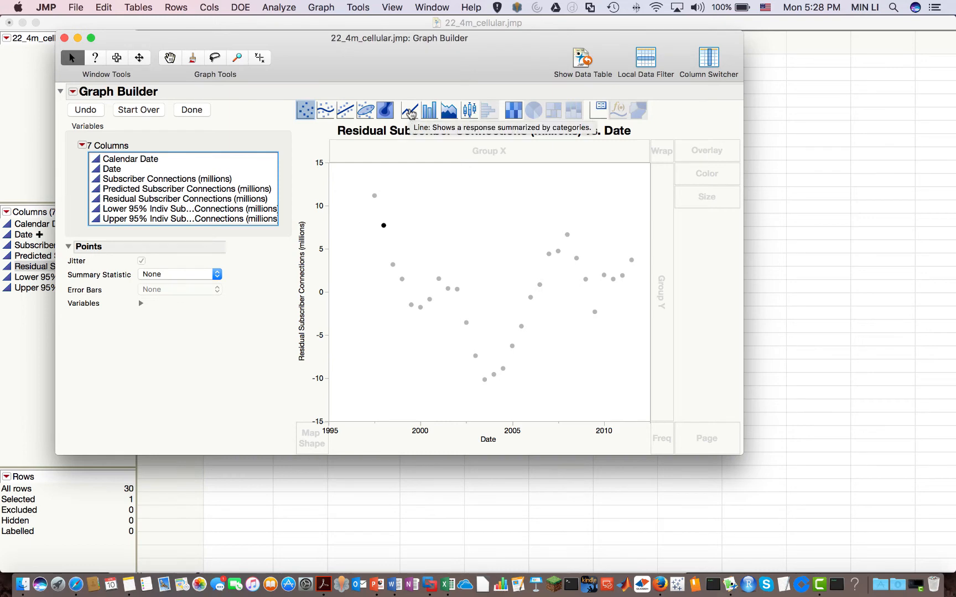
click(409, 111)
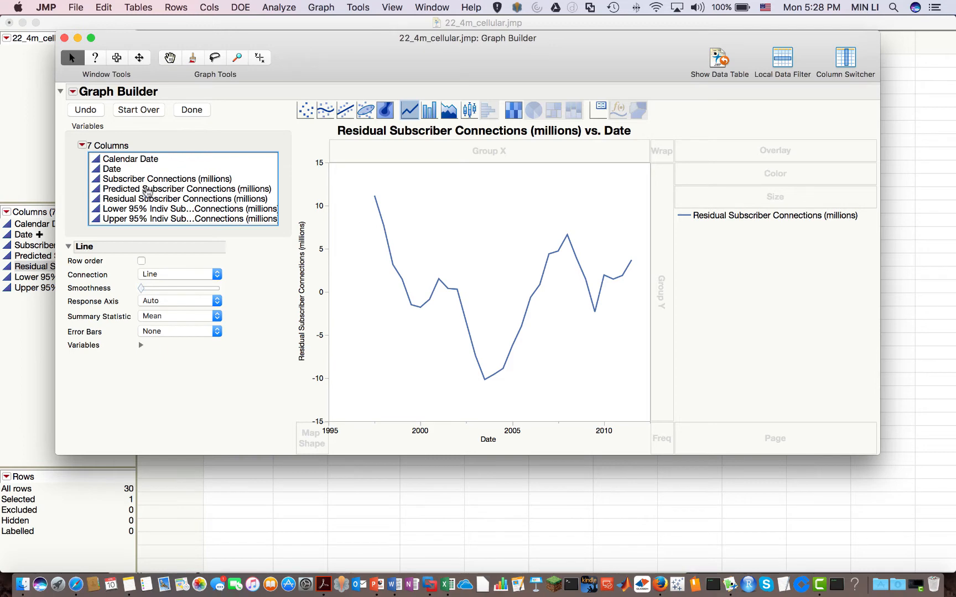
click(148, 192)
drag(460, 449, 462, 448)
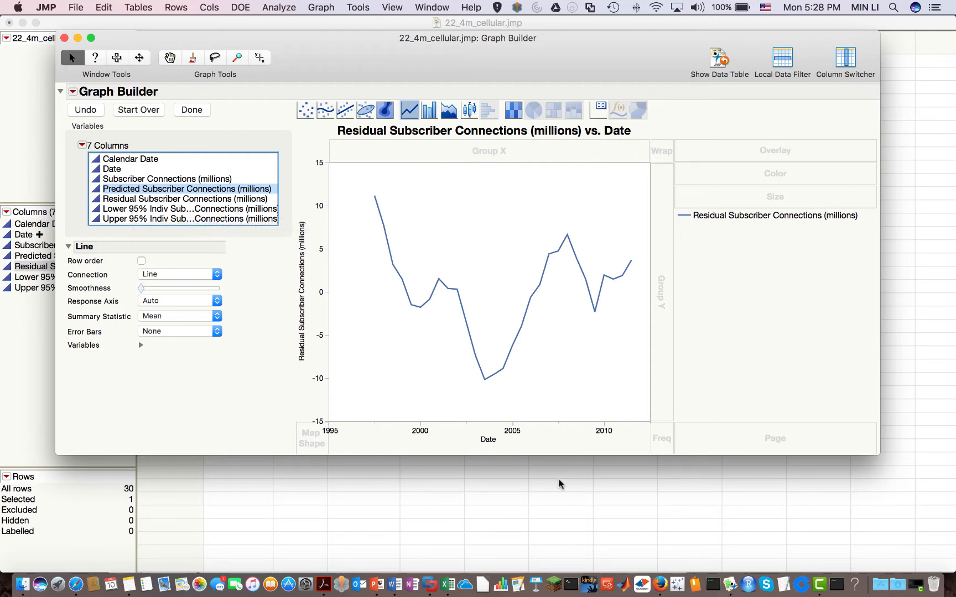
- Return to the 22_4m_cellular.jmp data table and run a Distribution analysis of Residual Subscriber Connections (millions)
click(432, 8)
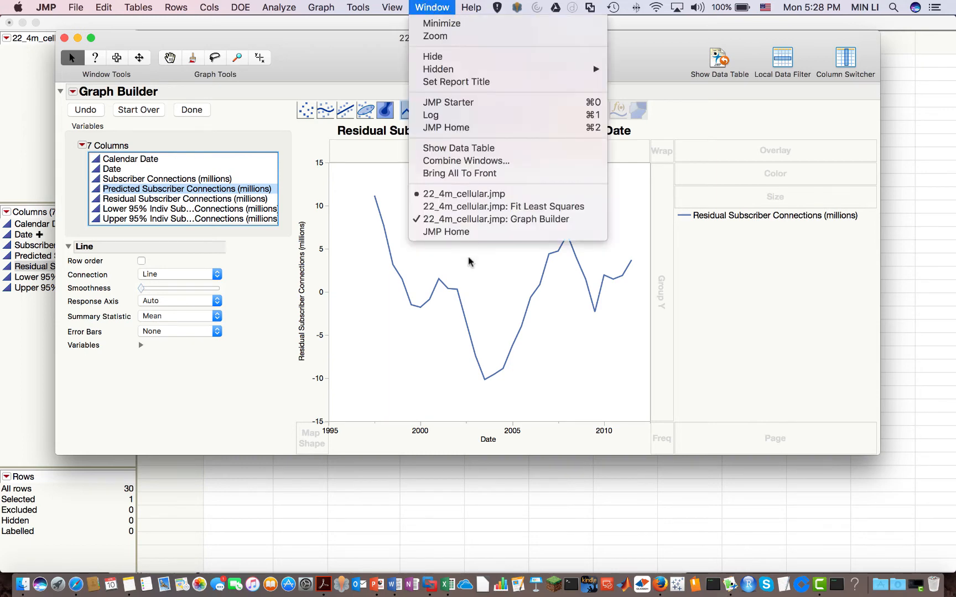
click(487, 198)
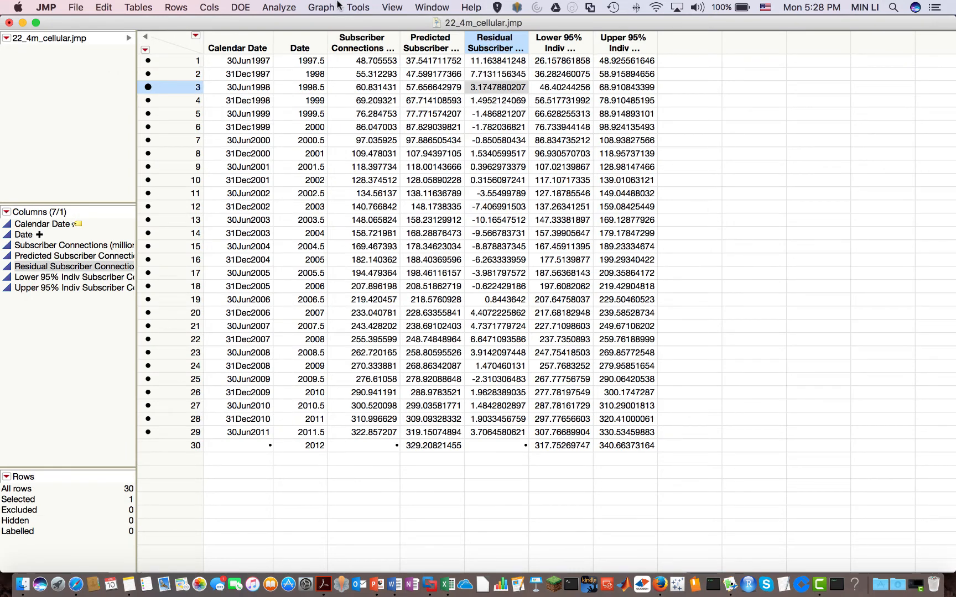
click(286, 8)
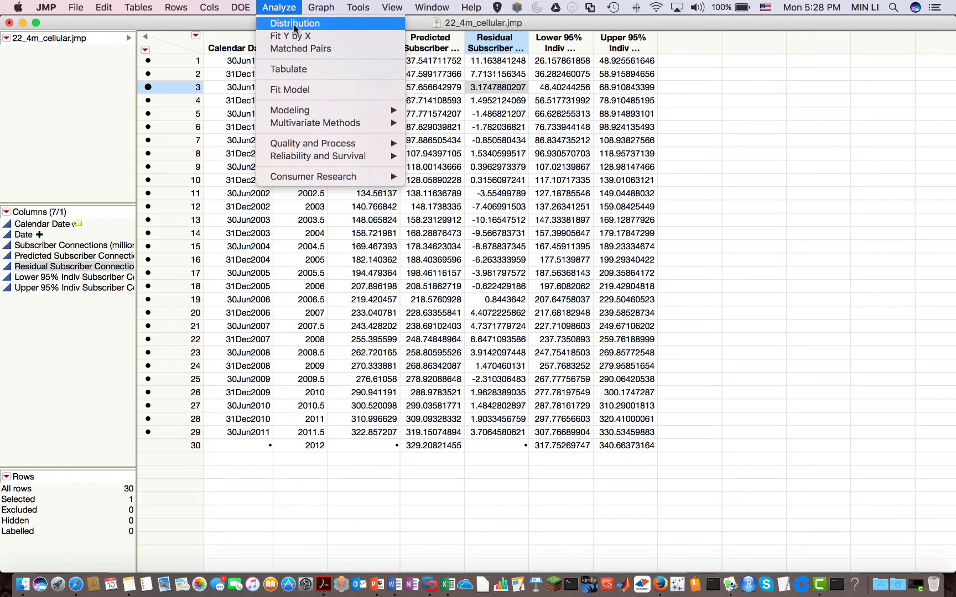
click(295, 24)
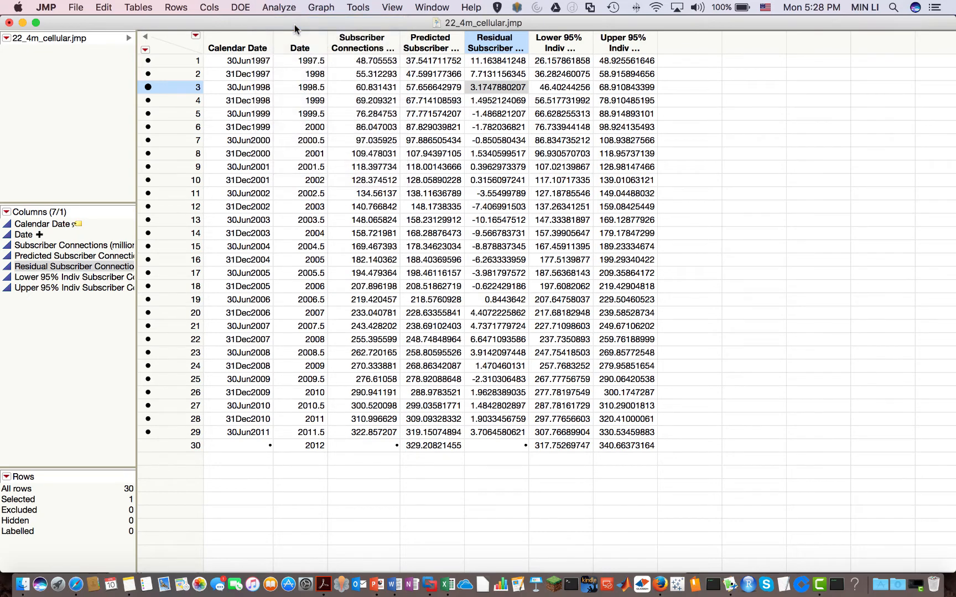
drag(331, 219, 696, 169)
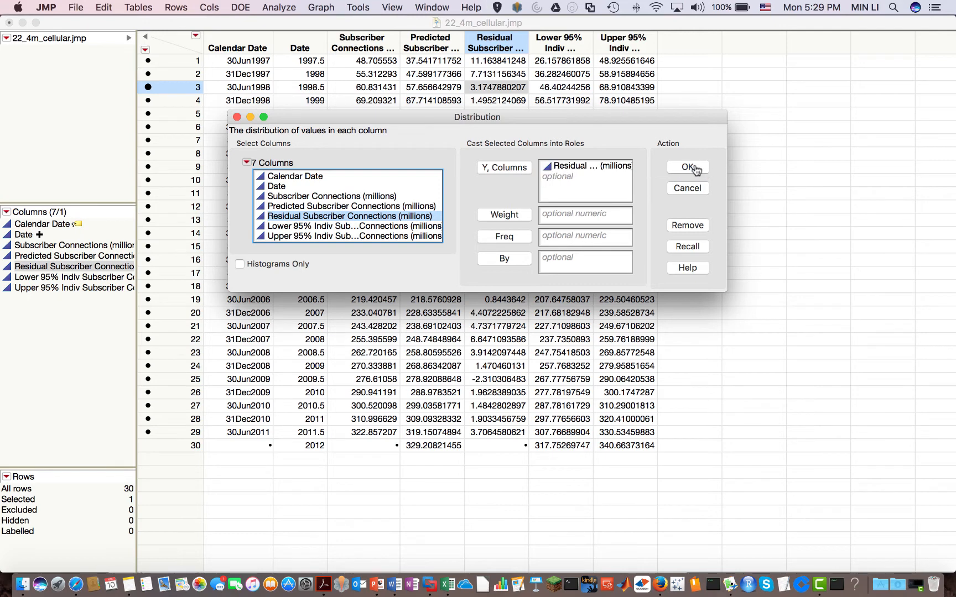
click(691, 168)
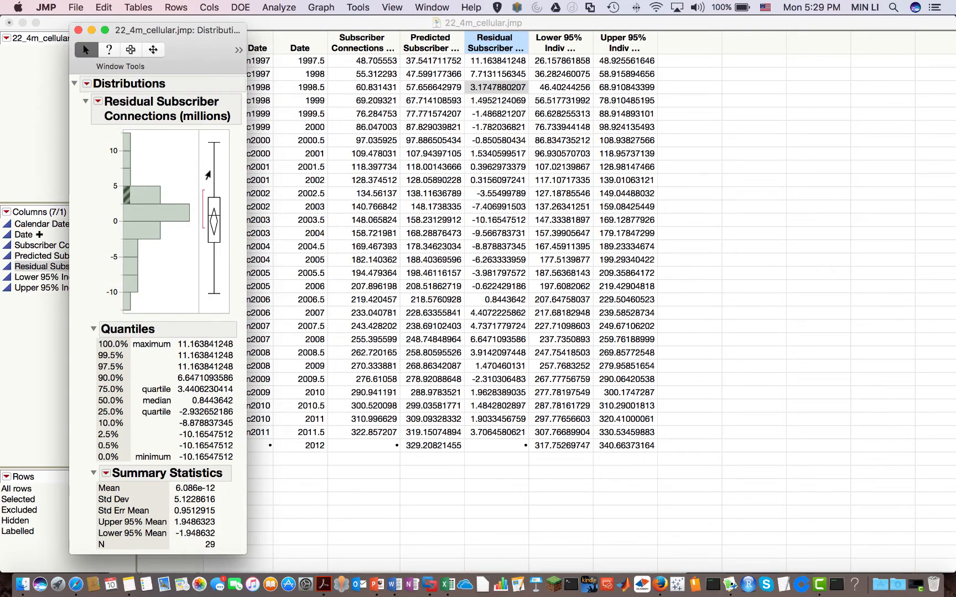
- Switch the residual histogram from vertical to horizontal layout and shift the report window slightly
click(98, 106)
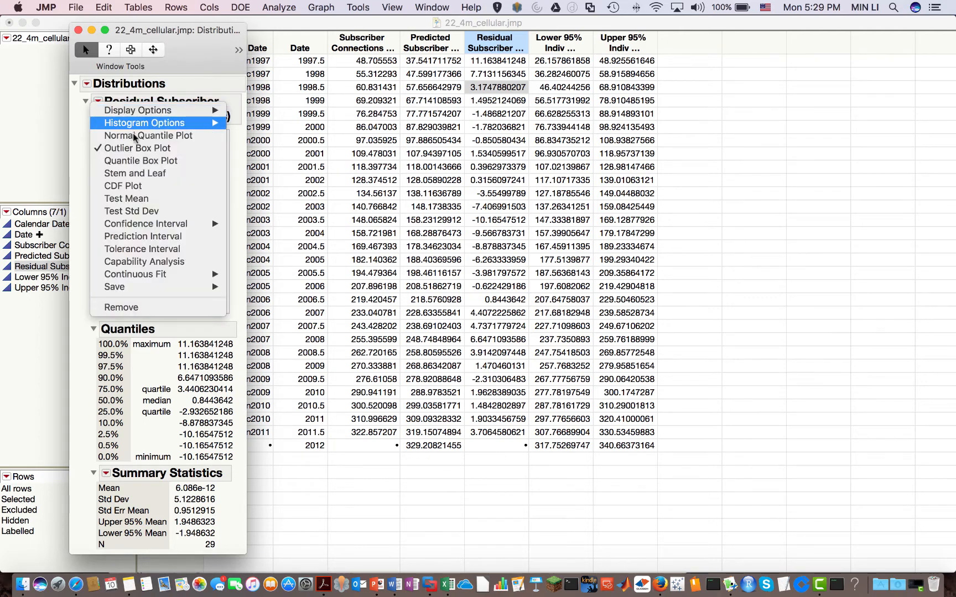
mouse_move(148, 124)
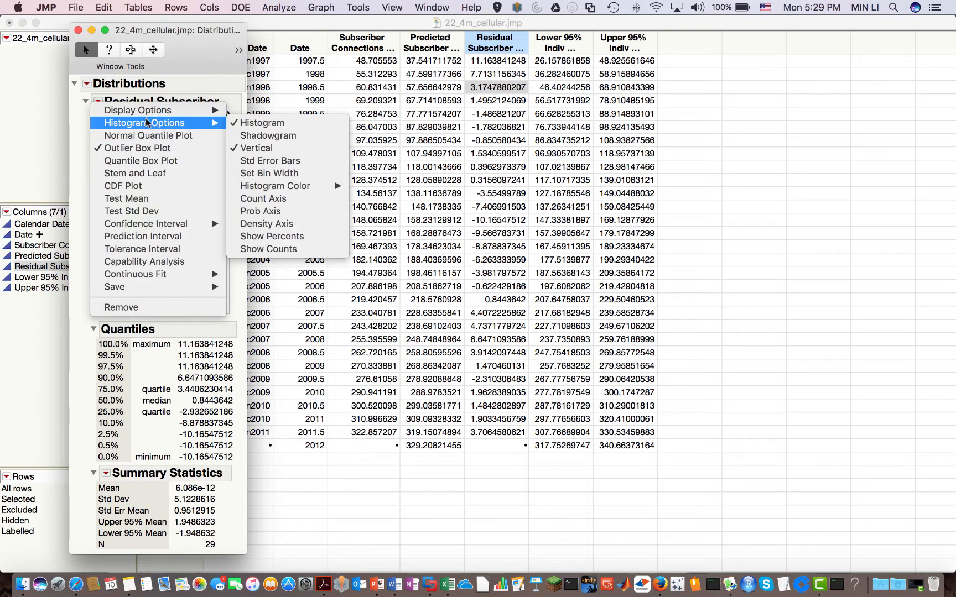
click(260, 149)
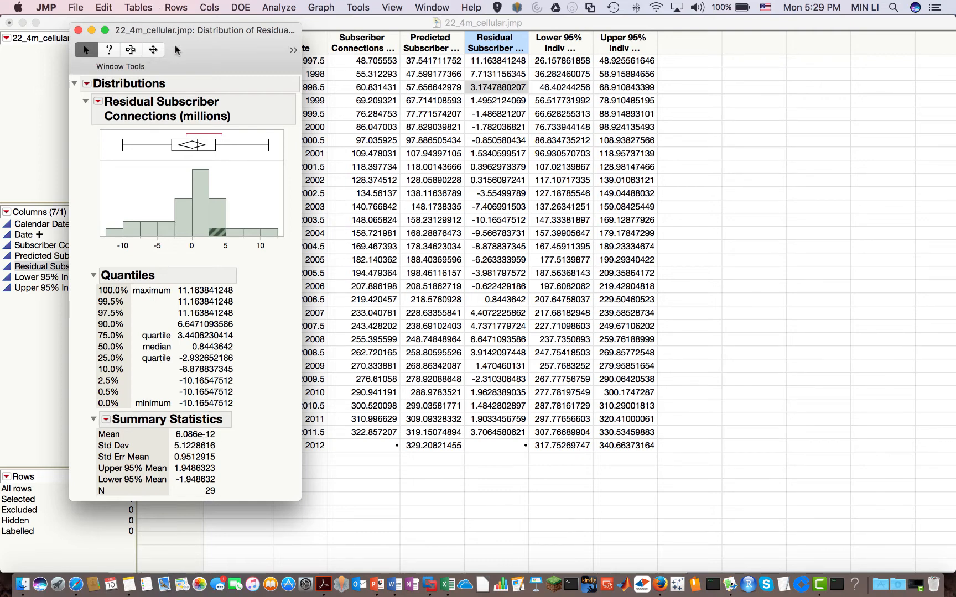
drag(202, 40, 222, 40)
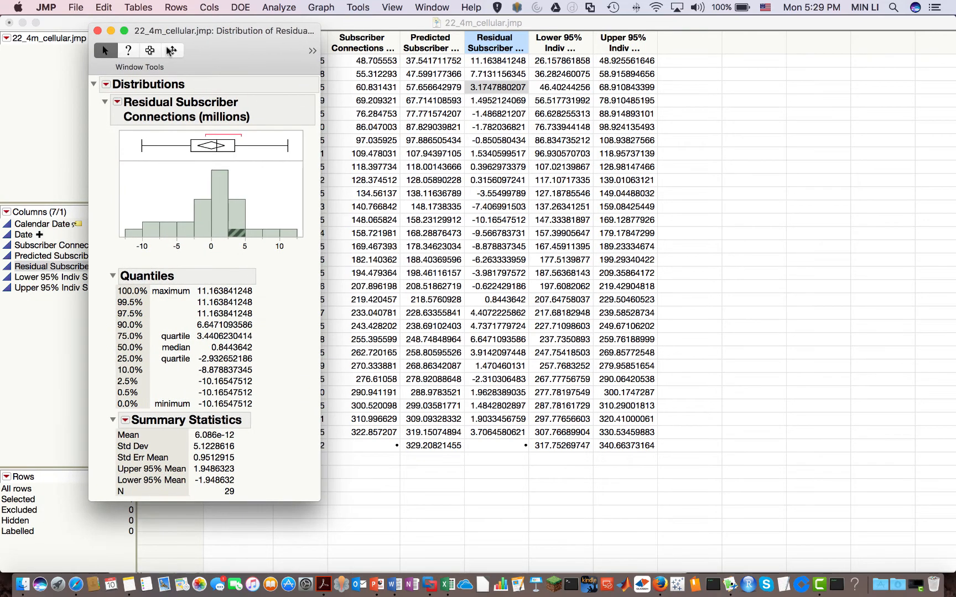
- Add a normal quantile plot to the residual distribution report
click(105, 85)
click(119, 79)
click(117, 104)
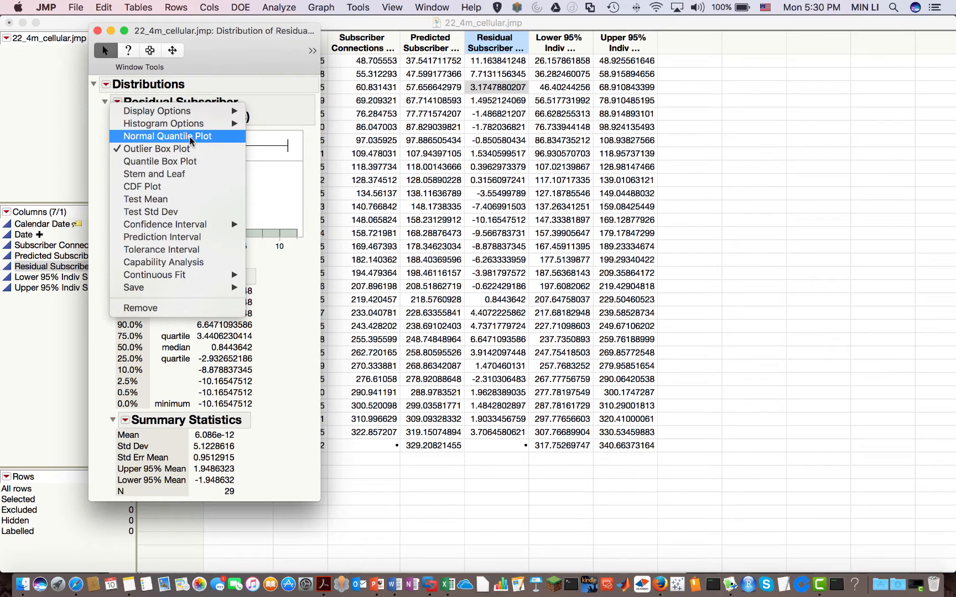
click(190, 142)
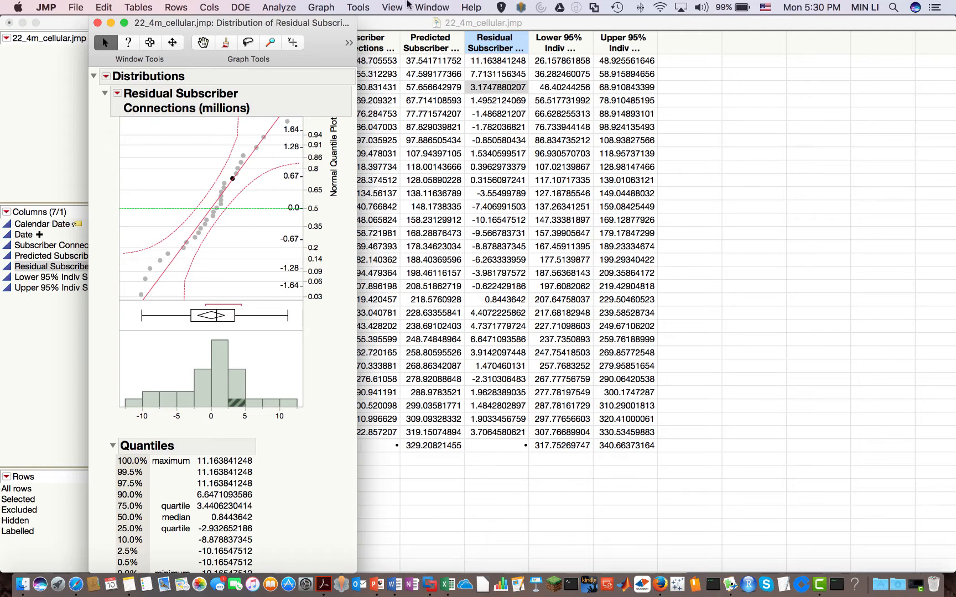
- Return to the Fit Least Squares report and add the Durbin-Watson test from the row diagnostics
click(436, 8)
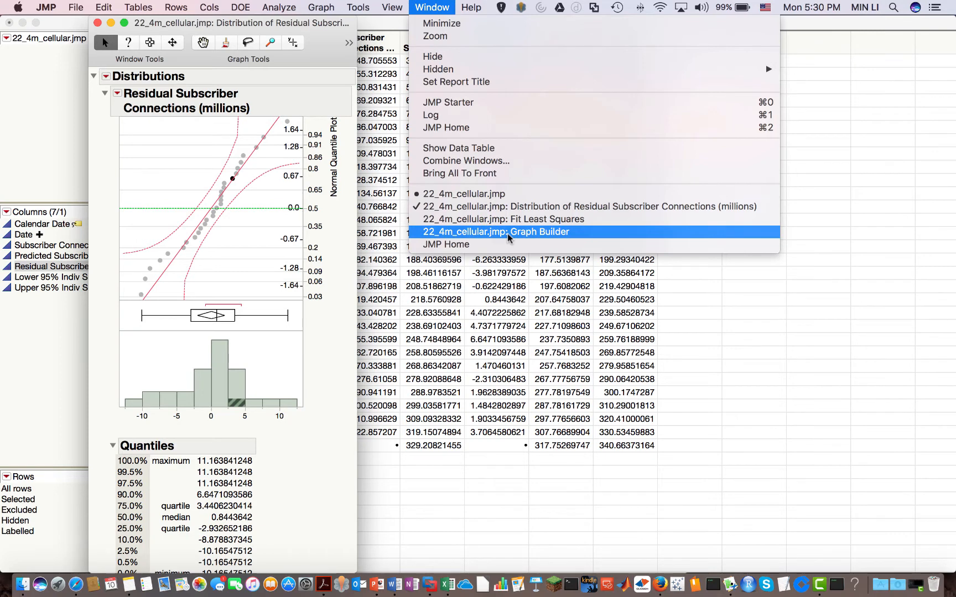
click(513, 219)
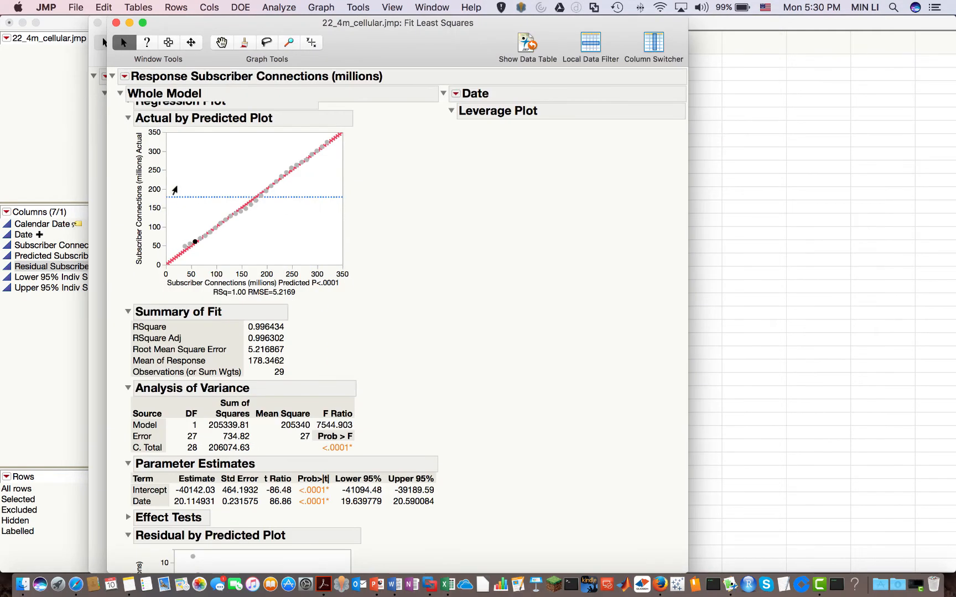
scroll(203, 193, up, 3)
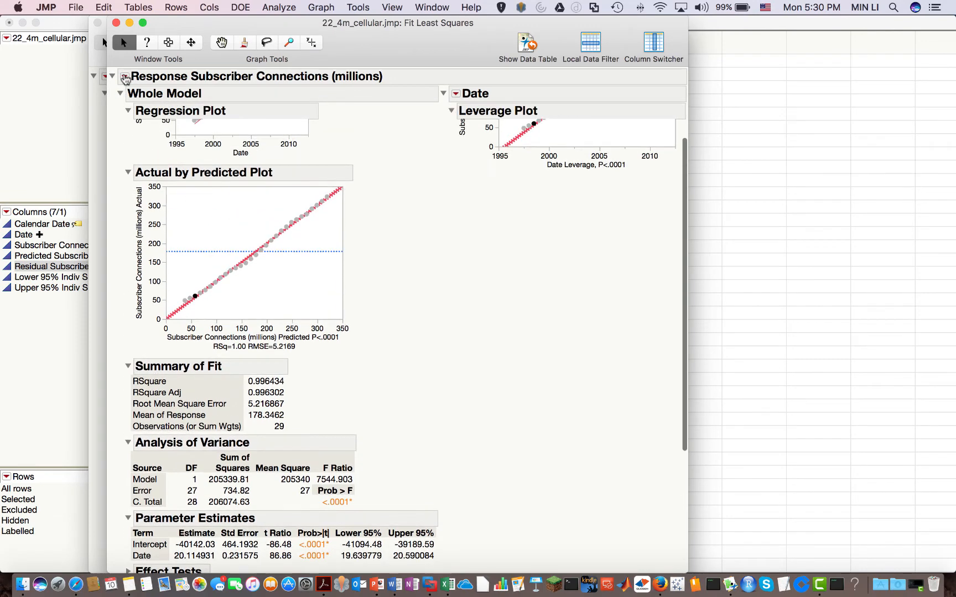
click(125, 77)
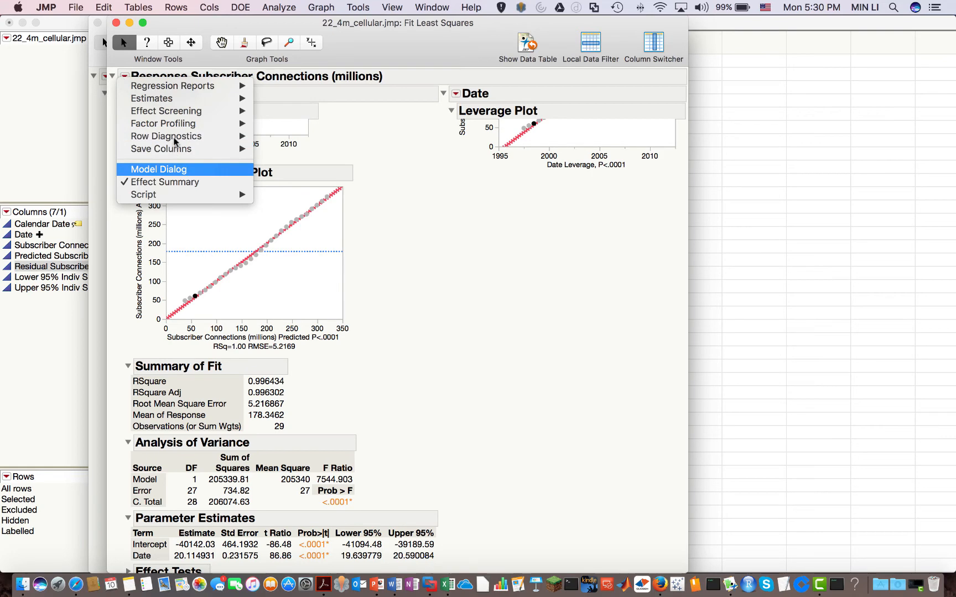
mouse_move(175, 141)
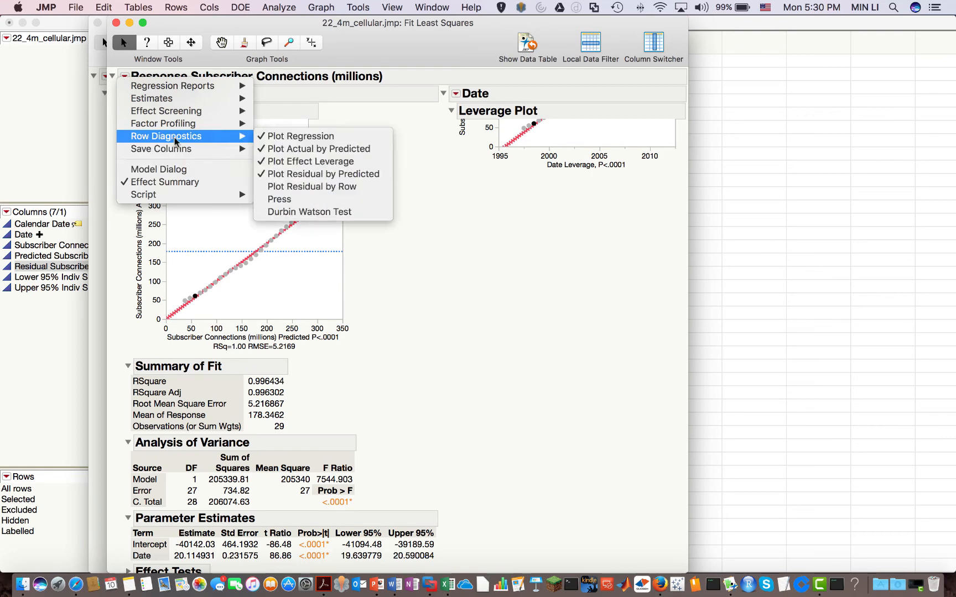
click(309, 213)
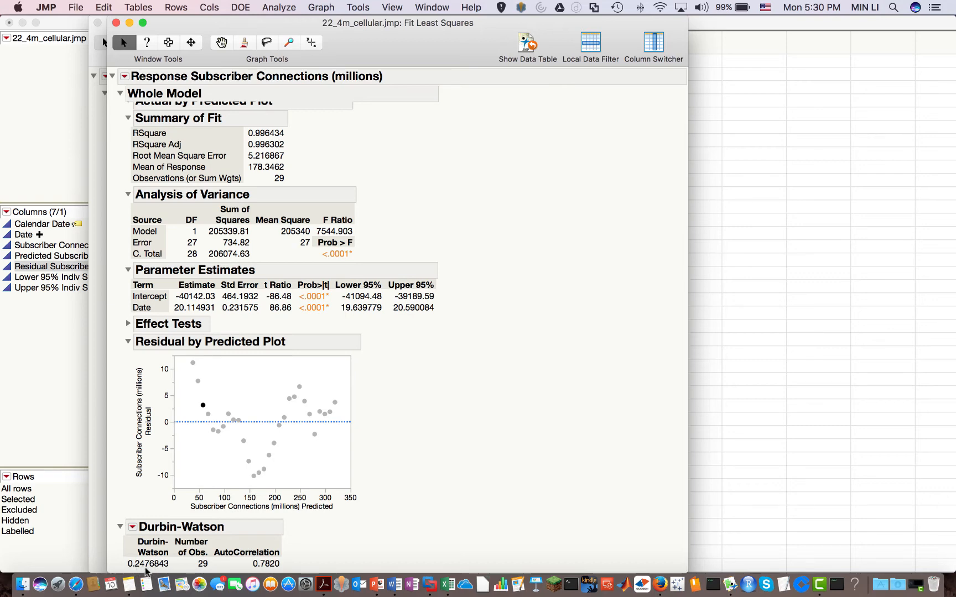
- Switch to the PowerPoint chapter 22 presentation and find the slide with the table of Durbin-Watson critical values
mouse_move(157, 572)
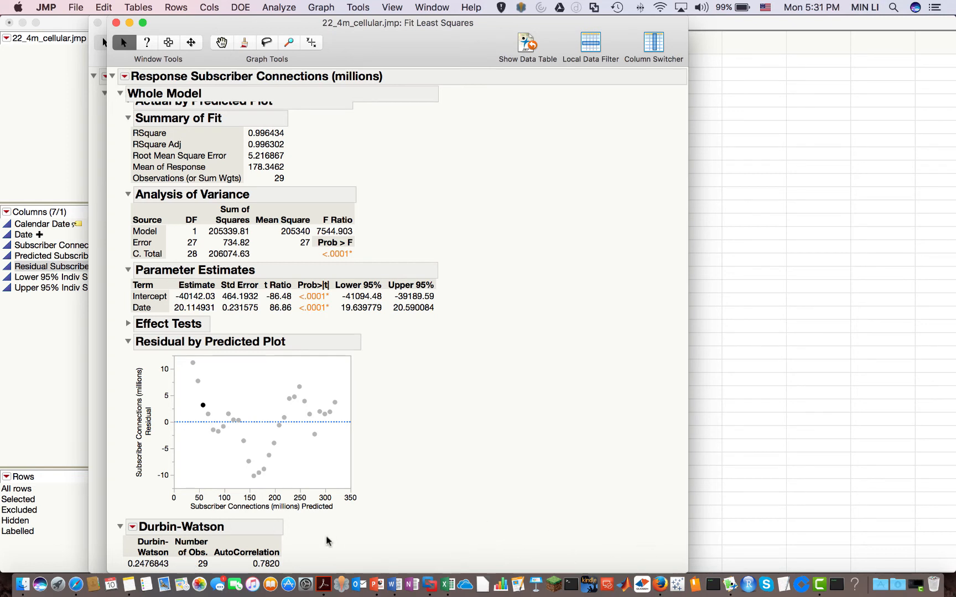
click(380, 586)
scroll(378, 309, up, 1)
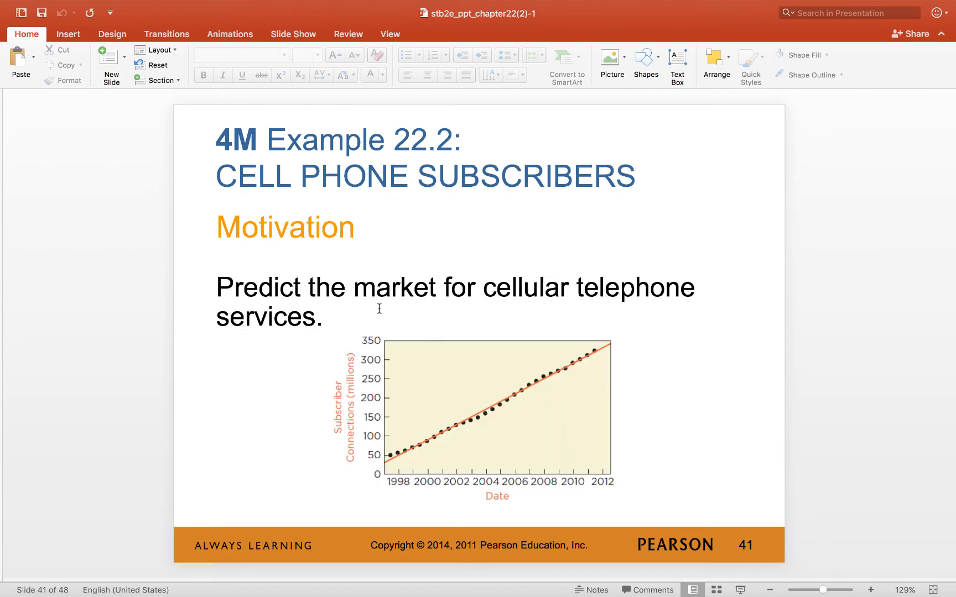
scroll(379, 309, up, 3)
scroll(379, 308, down, 1)
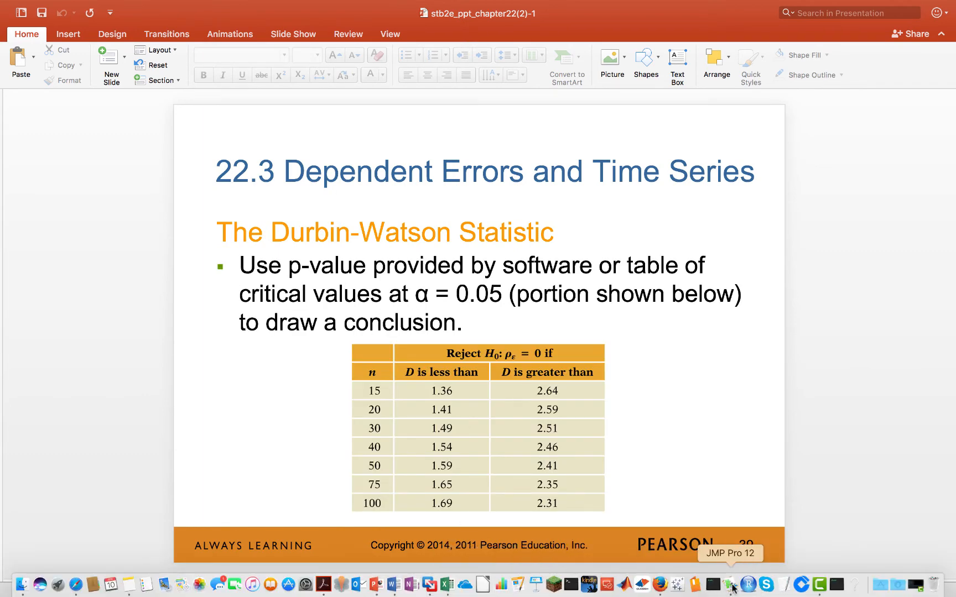
- Compare the JMP report's Durbin-Watson statistic and number of observations with the slide's critical values, ending back in the JMP report
click(730, 585)
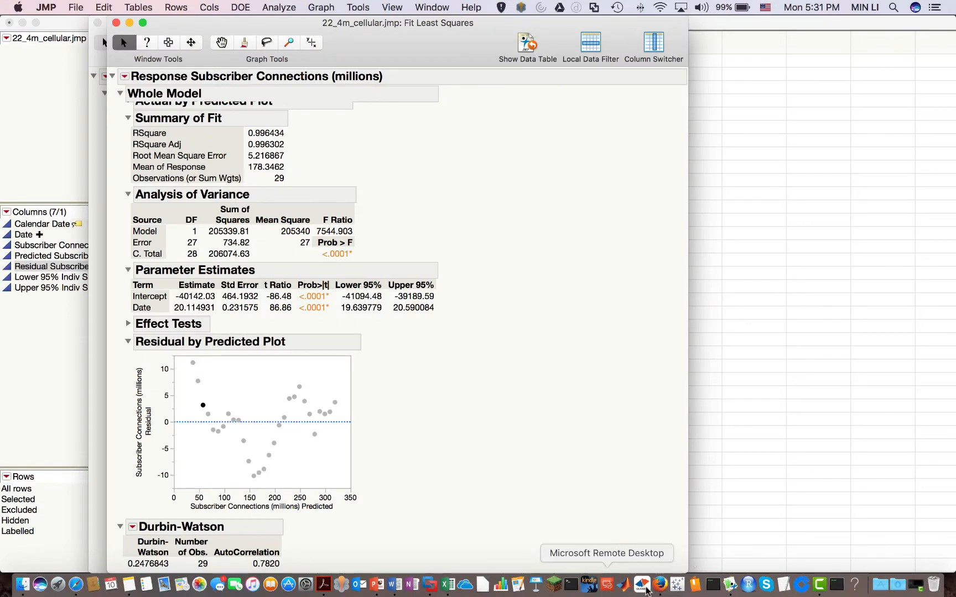
click(375, 585)
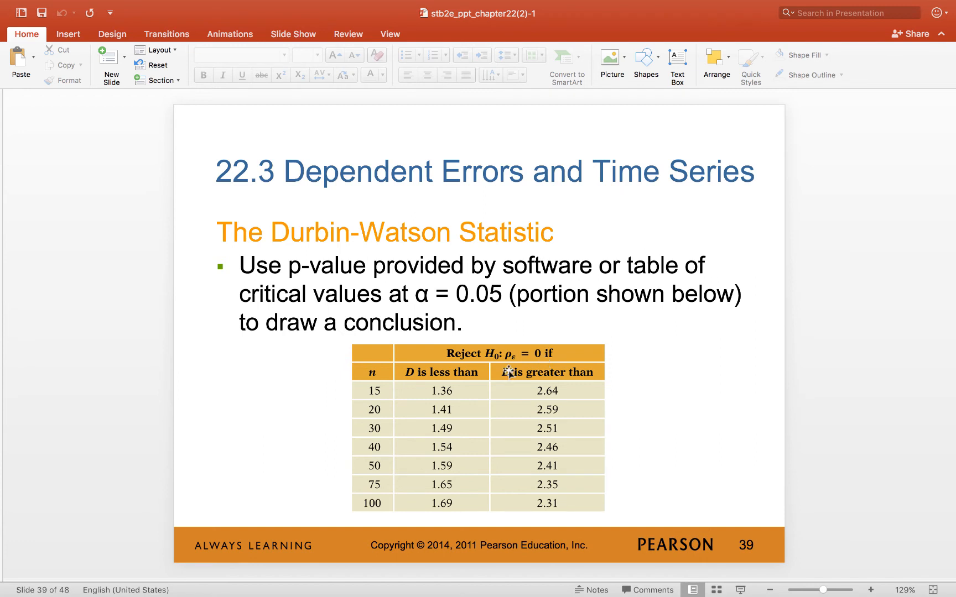
mouse_move(465, 596)
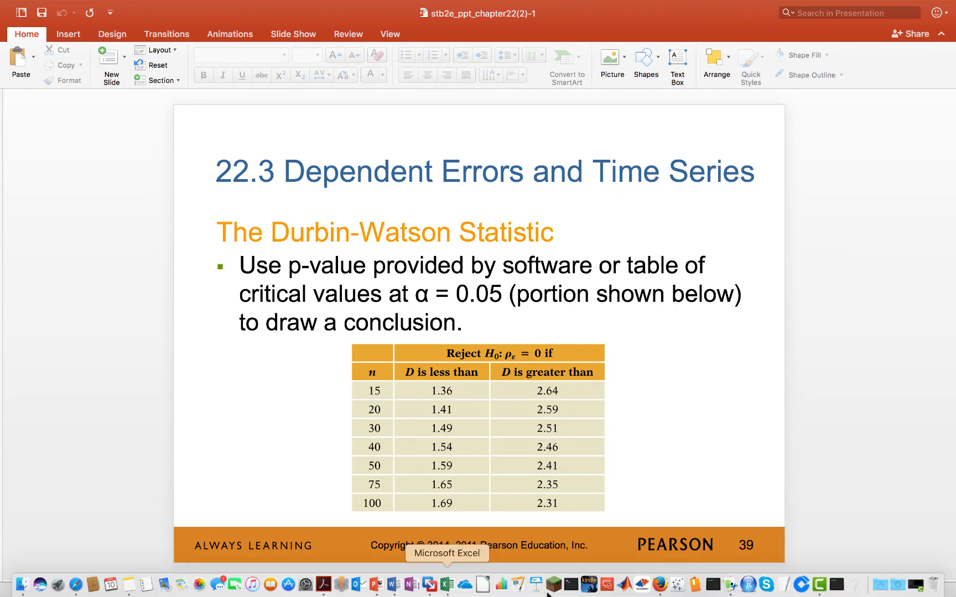
click(731, 588)
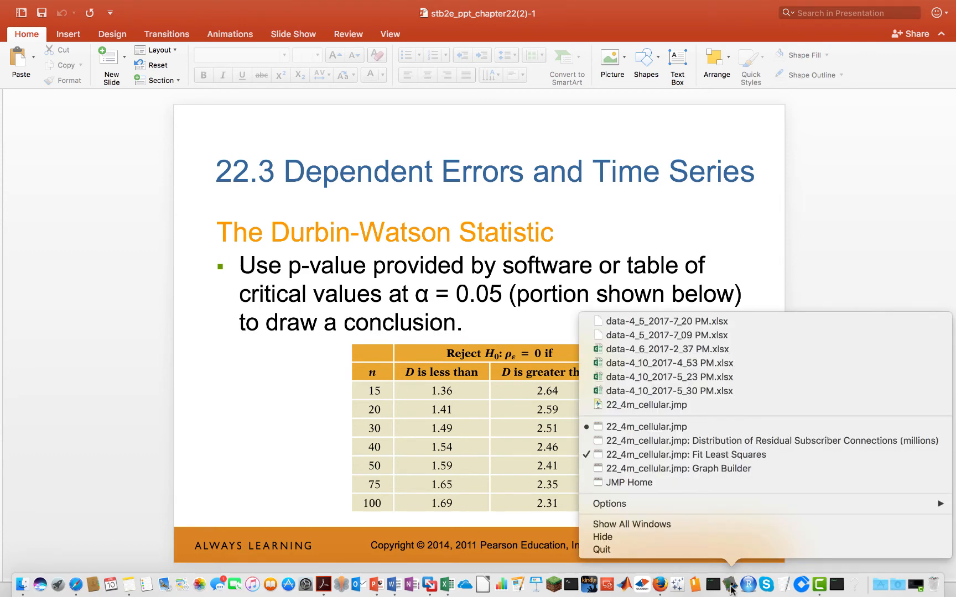
click(731, 588)
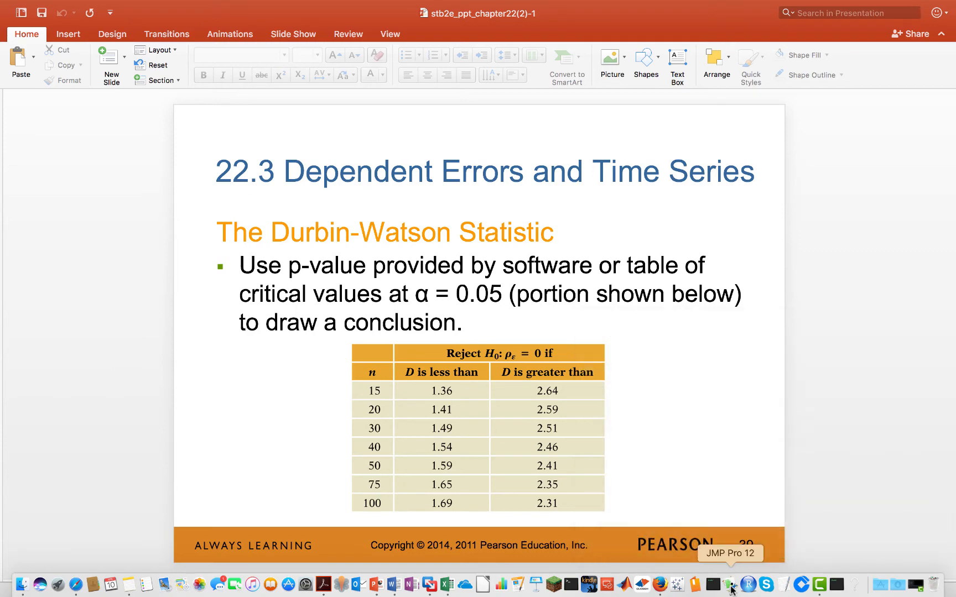
click(731, 588)
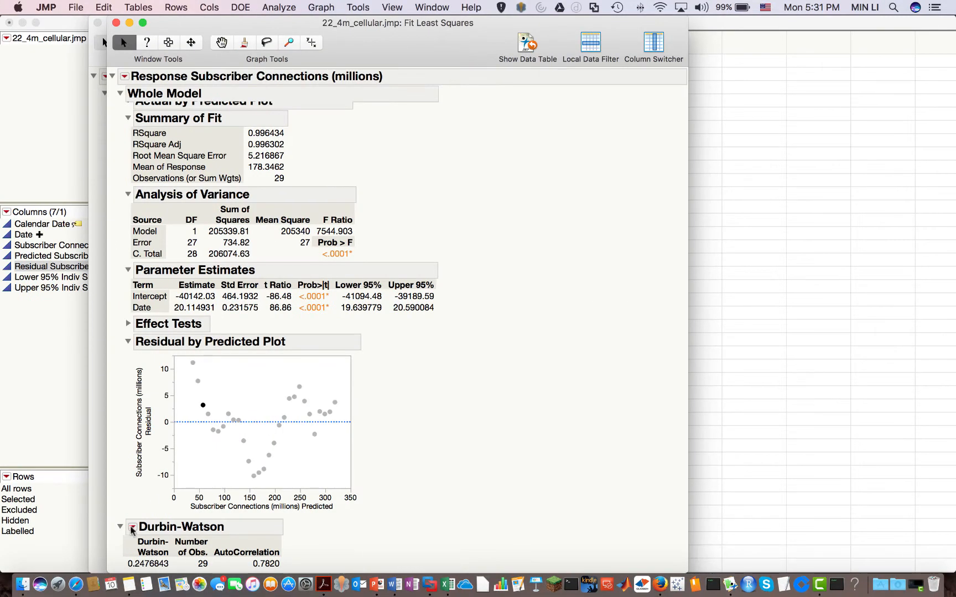
- Add the significance p-value to the Durbin-Watson test in the Fit Least Squares report
click(132, 529)
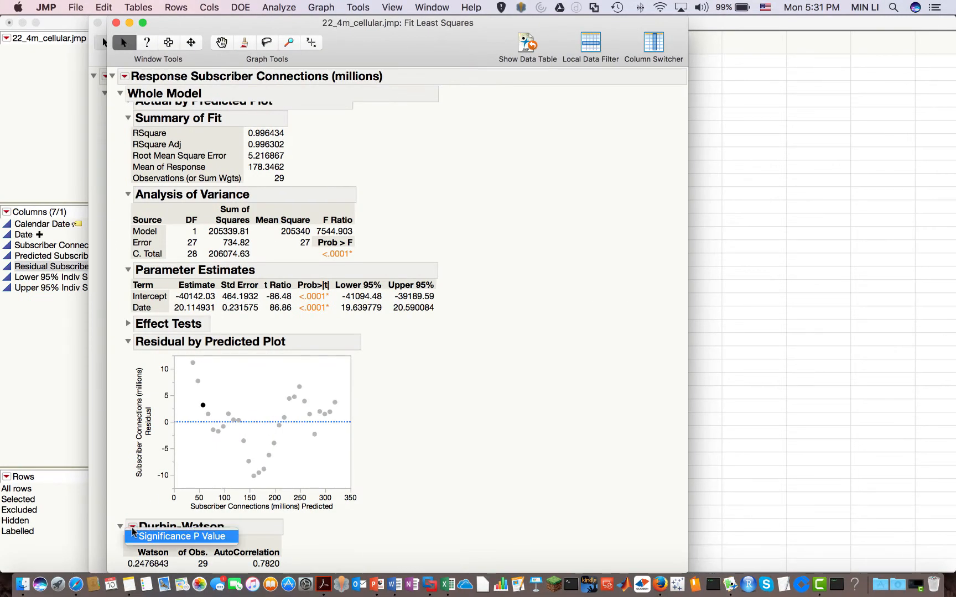
click(165, 536)
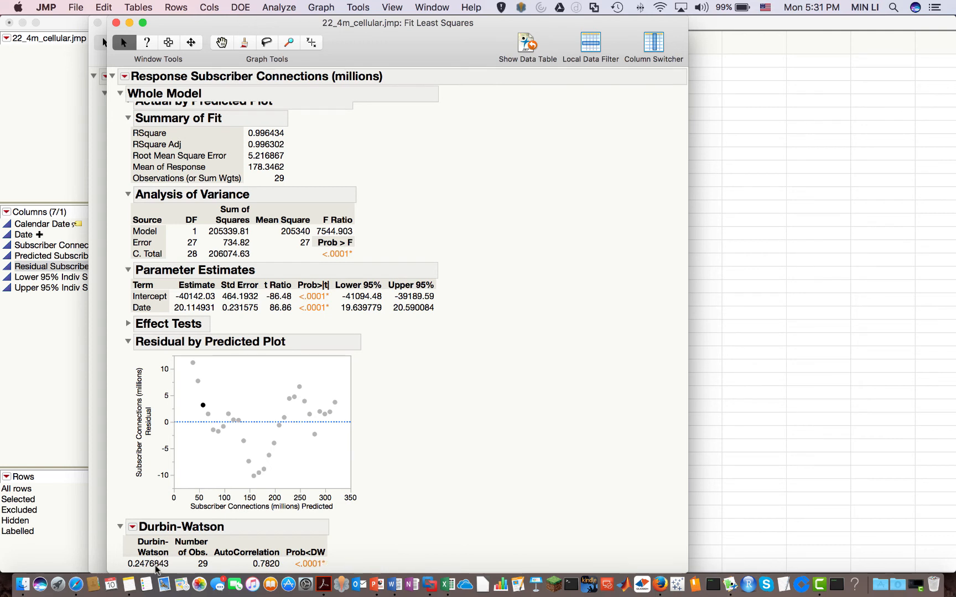
- Check the Durbin-Watson critical values slide in PowerPoint again, then switch back to JMP
mouse_move(157, 568)
click(377, 584)
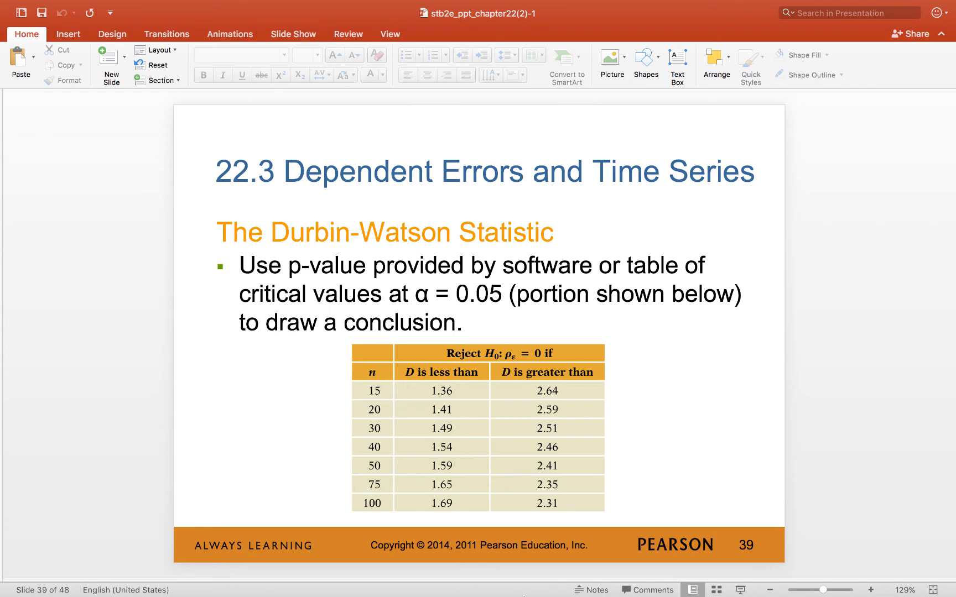
mouse_move(523, 596)
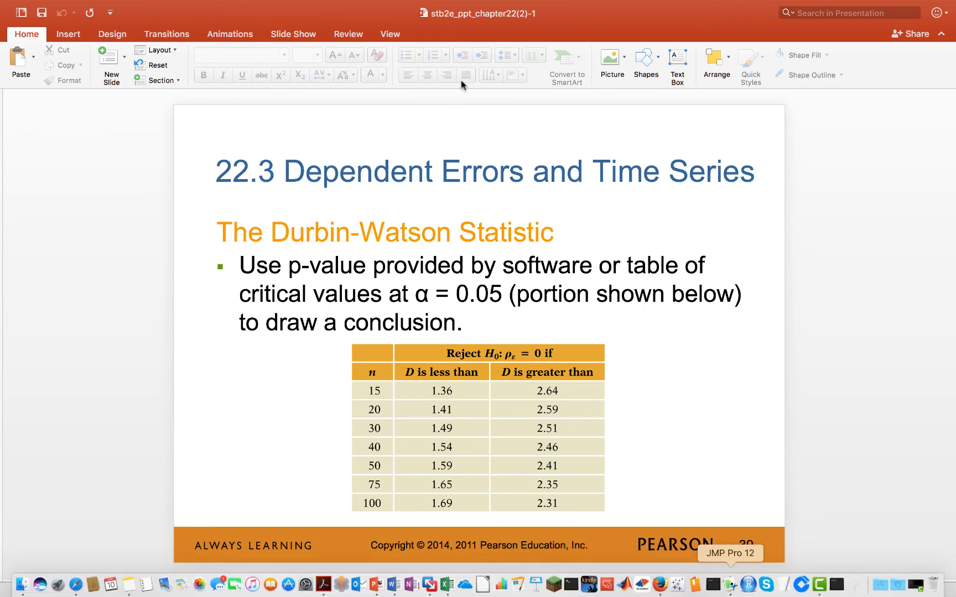
click(730, 585)
- Bring the 22_4m_cellular.jmp data table forward and create a new Log-transformed formula column from Date
click(440, 8)
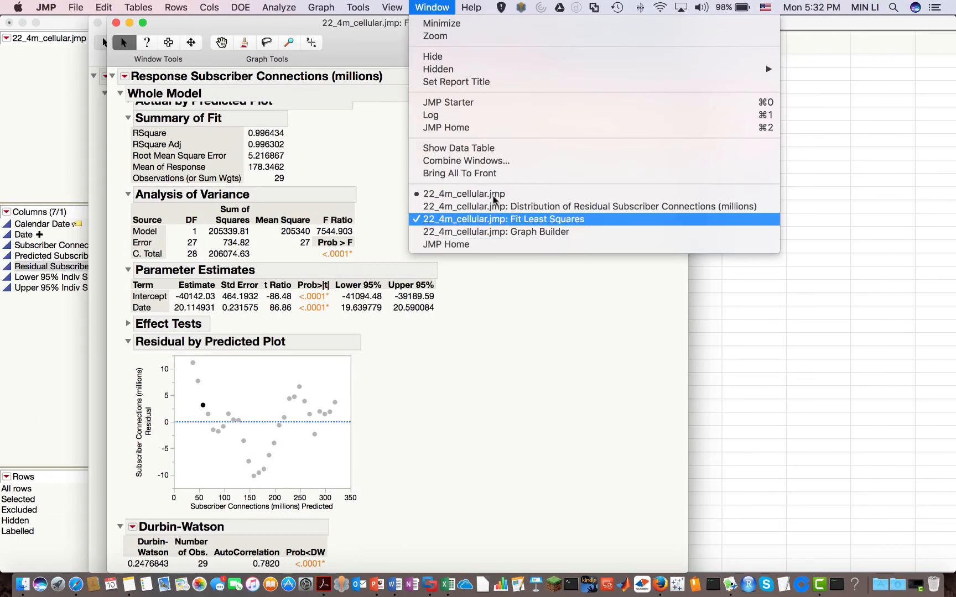
click(454, 195)
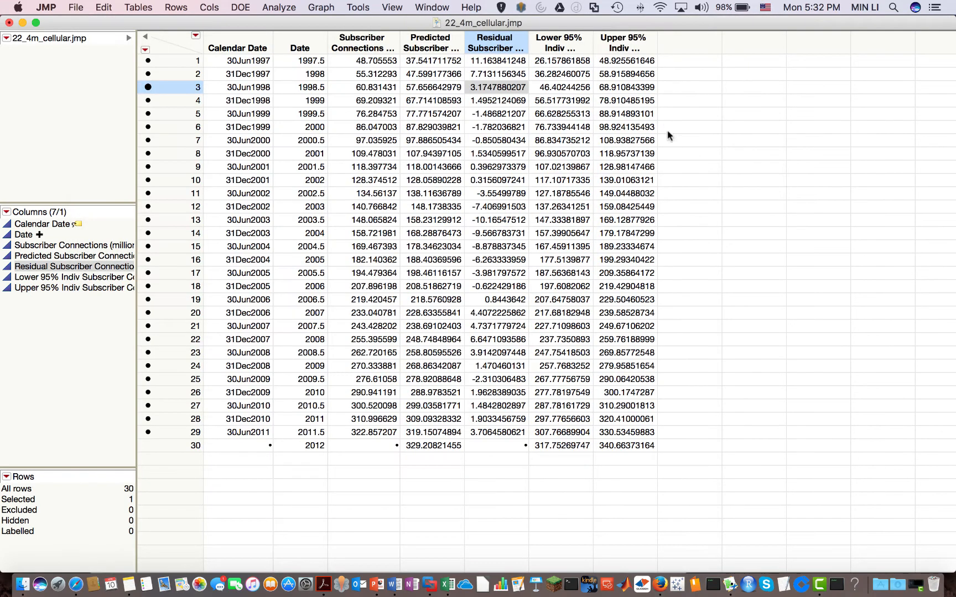
click(364, 75)
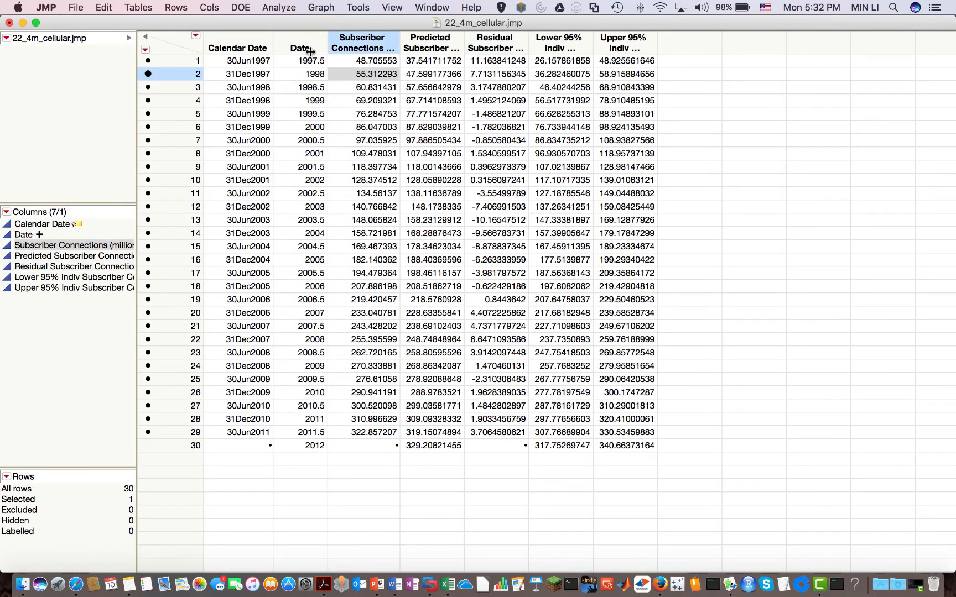
click(300, 45)
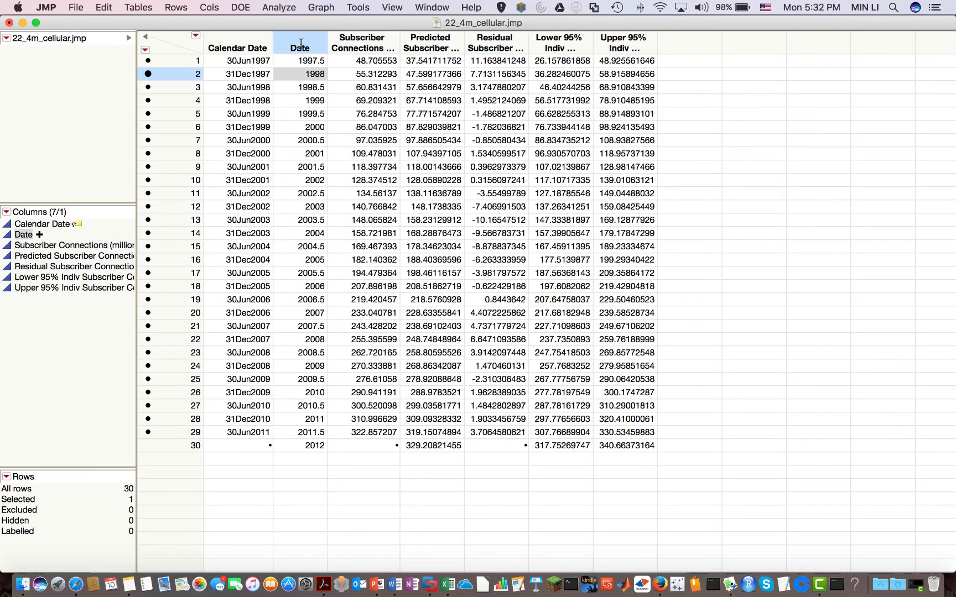
right_click(301, 46)
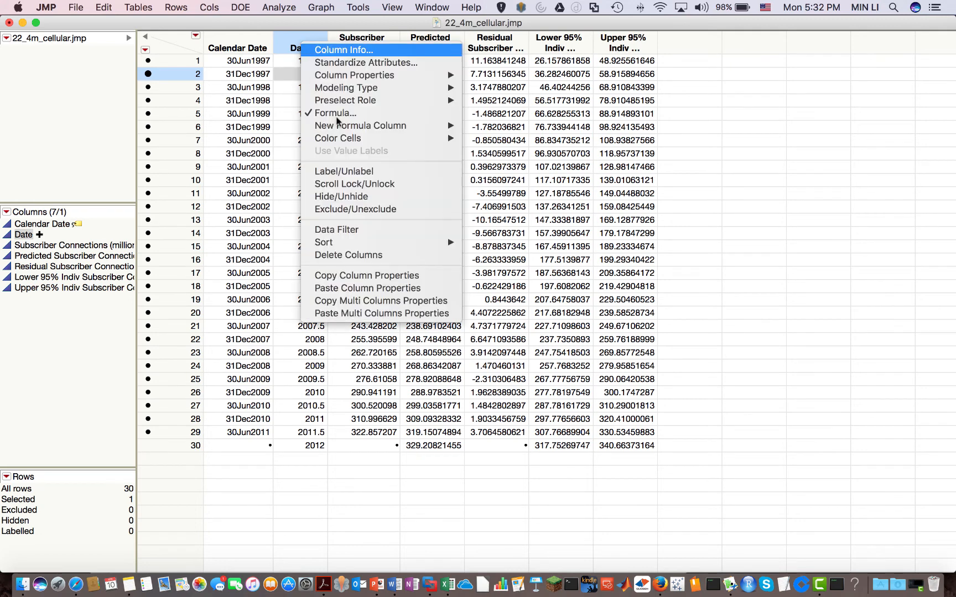
mouse_move(398, 127)
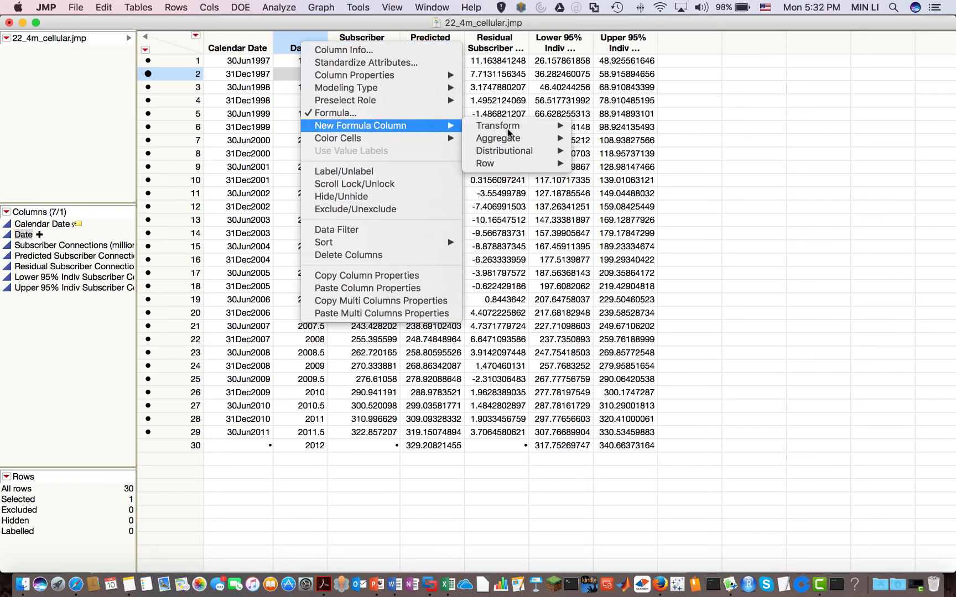
mouse_move(508, 128)
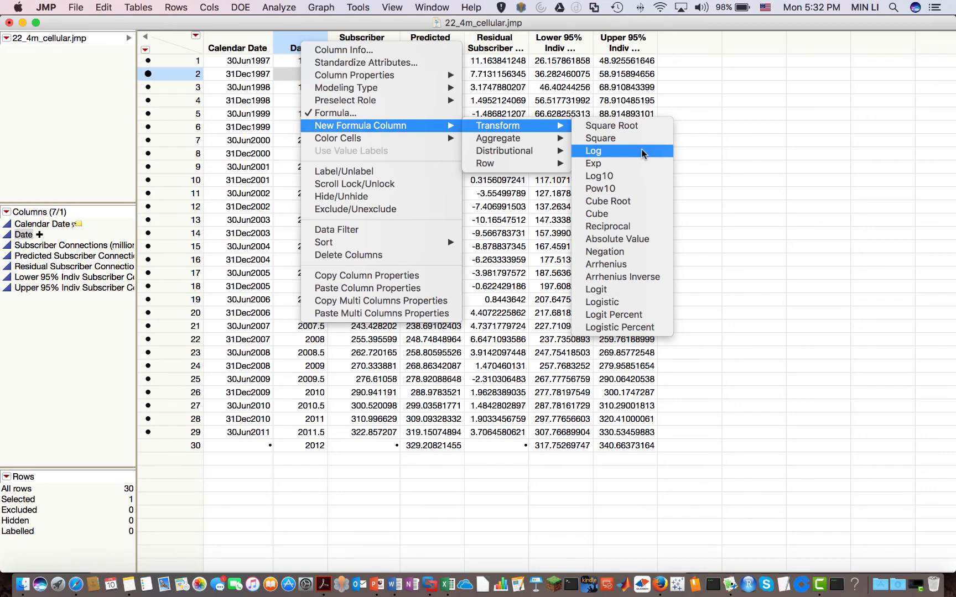
click(643, 153)
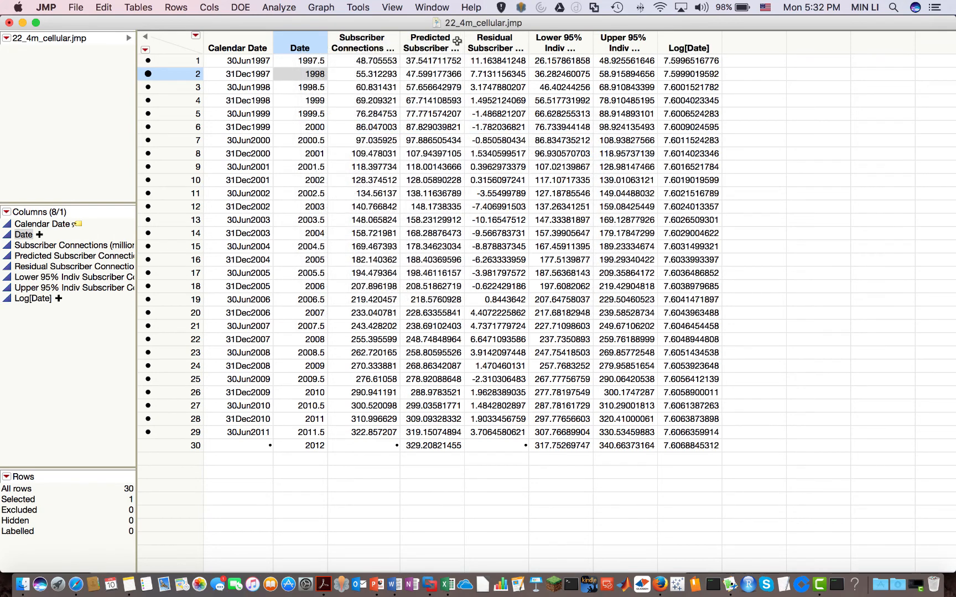
- Create a new formula column with the Log transform of Subscriber Connections (millions)
click(368, 44)
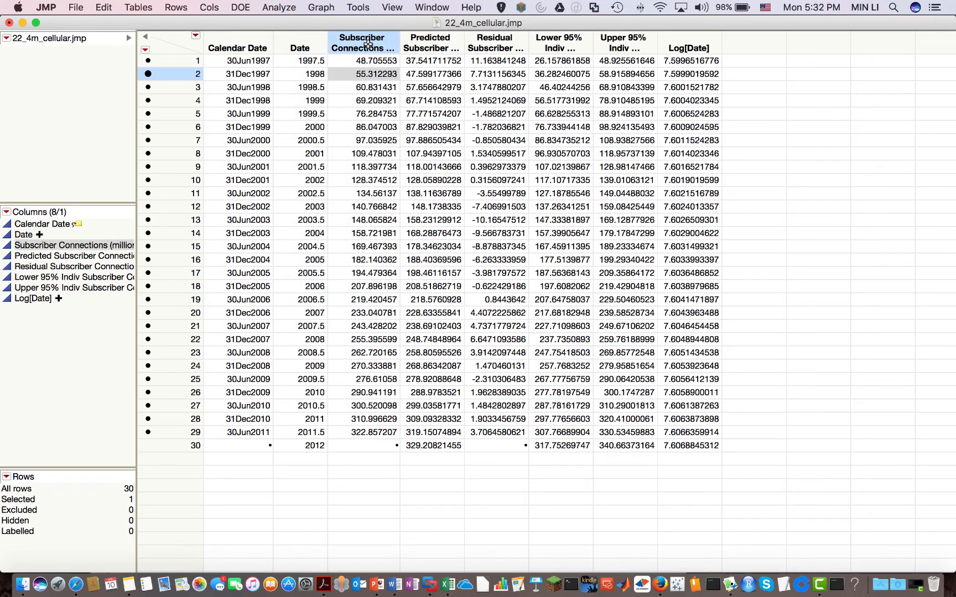
right_click(368, 42)
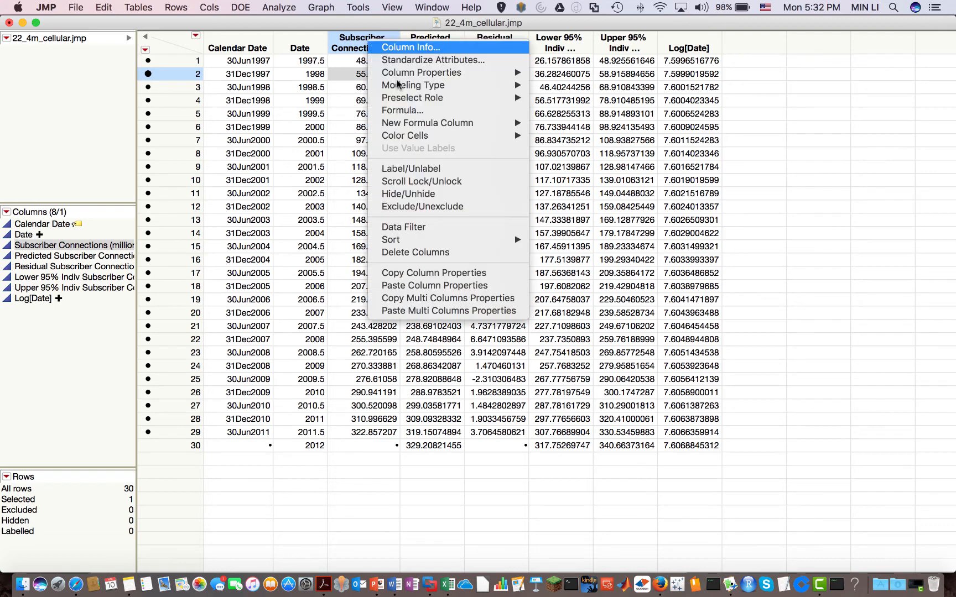
mouse_move(425, 122)
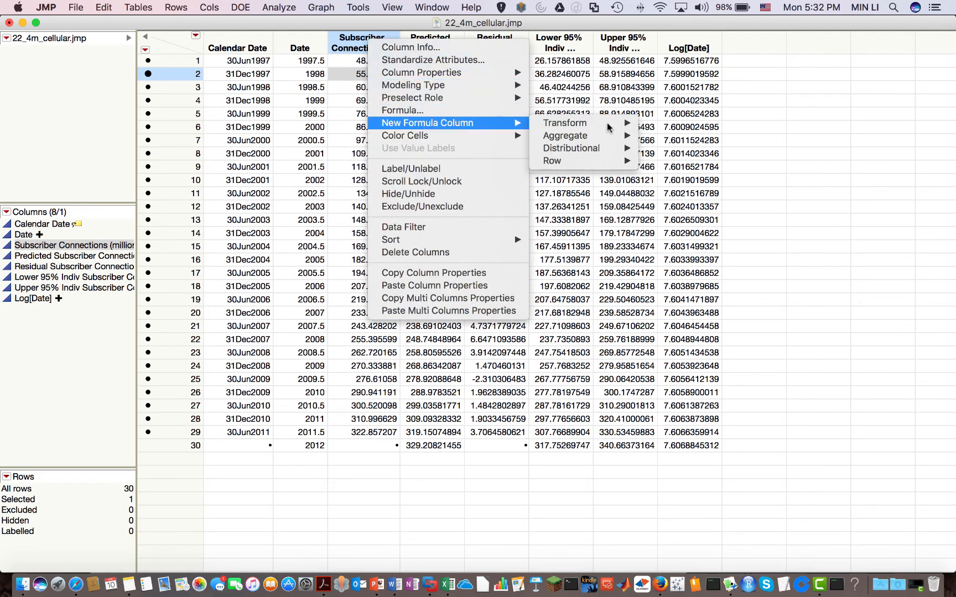
mouse_move(617, 123)
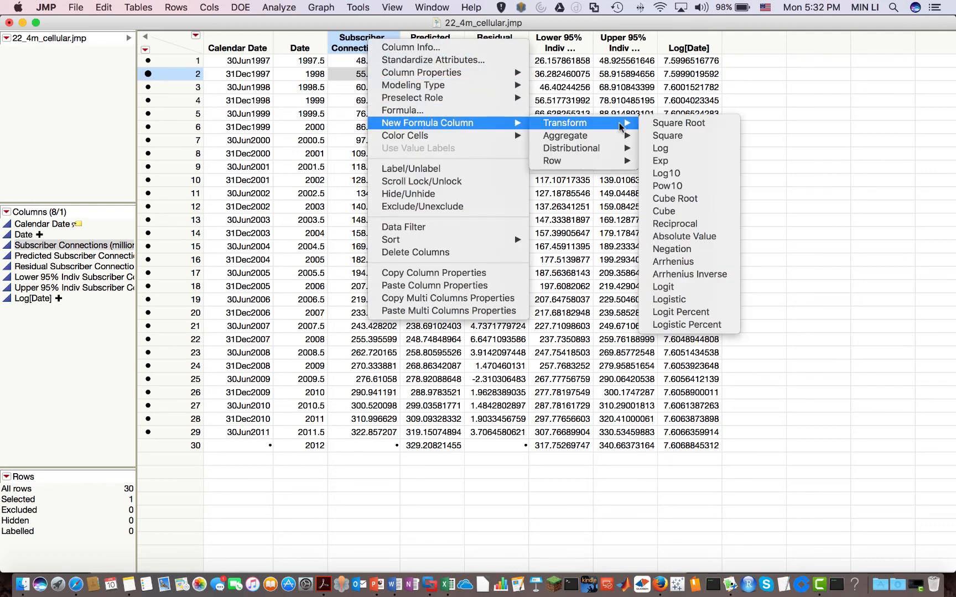
click(694, 152)
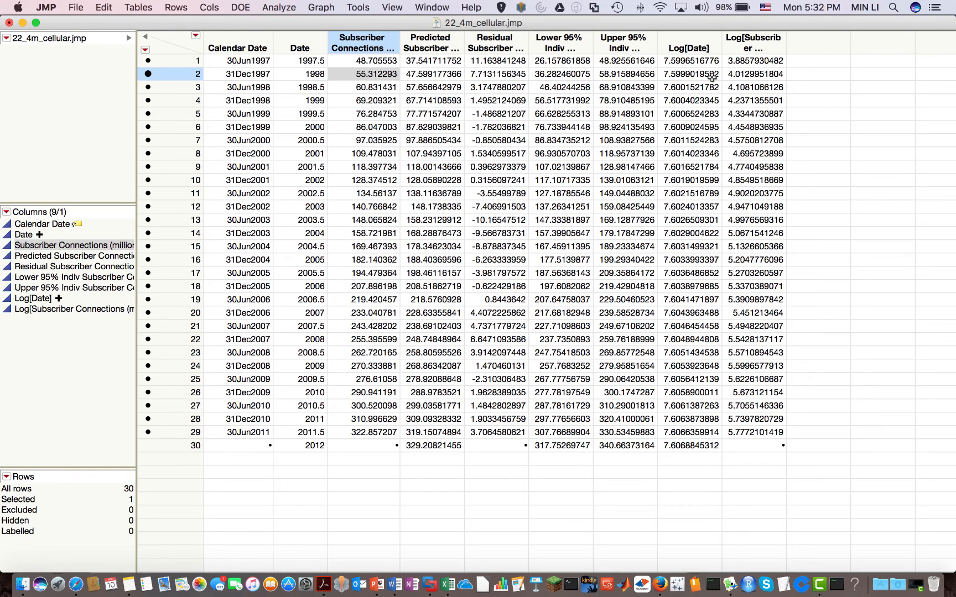
- Create a new formula column with the Log10 transform of Subscriber Connections (millions)
right_click(374, 42)
mouse_move(425, 87)
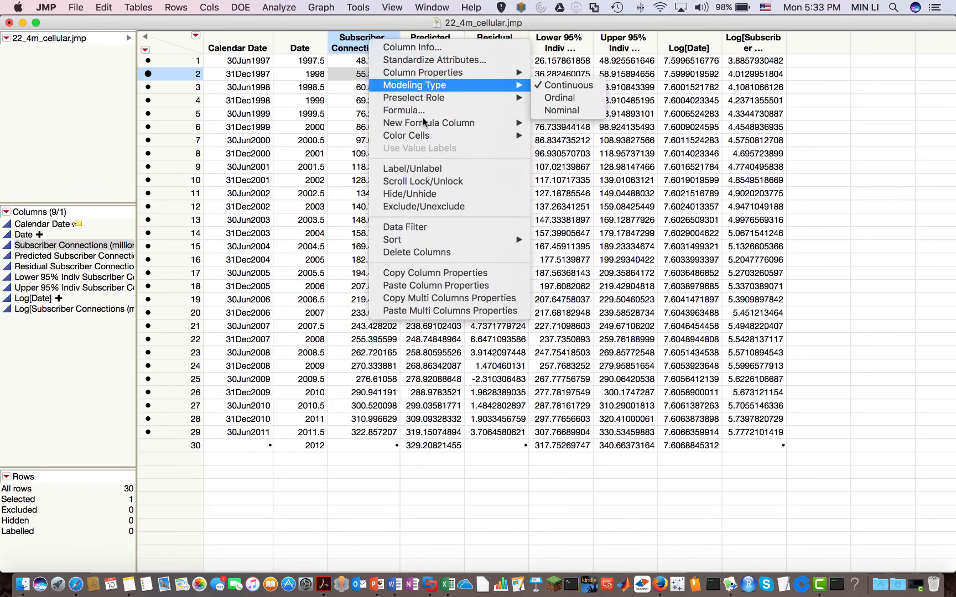
mouse_move(429, 123)
mouse_move(581, 122)
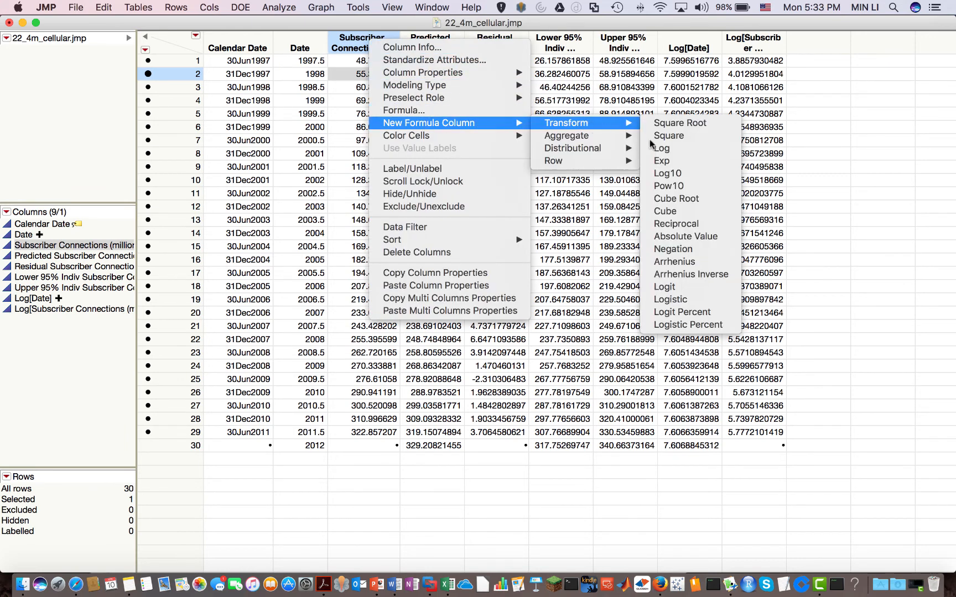
click(670, 177)
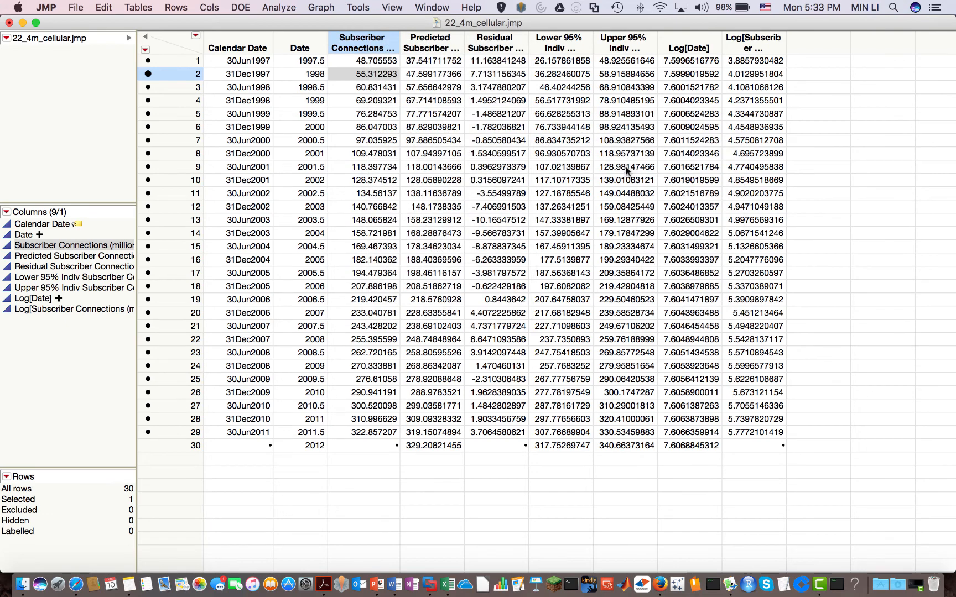
- Create a new formula column with the Log10 transform of Date
right_click(293, 46)
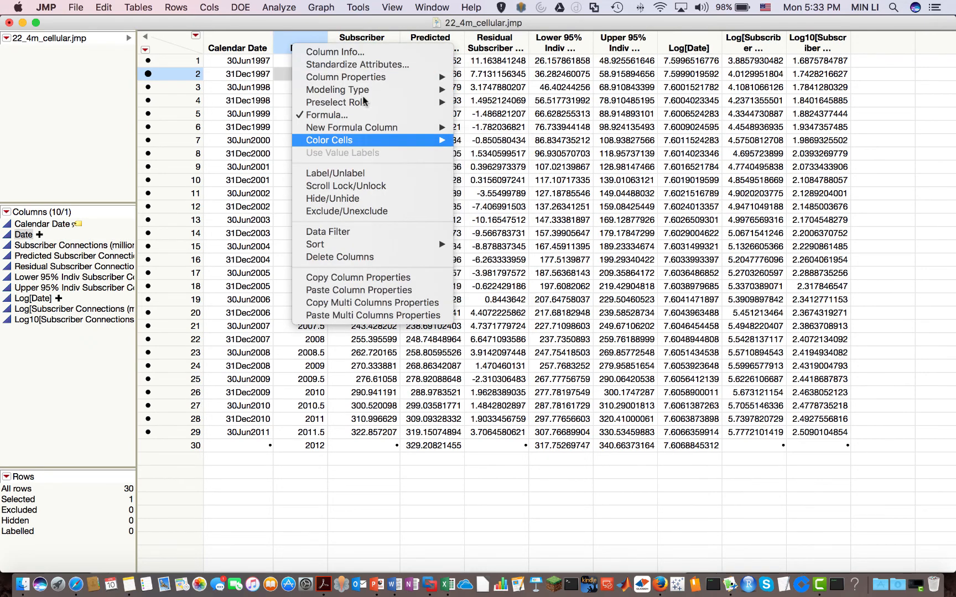
mouse_move(373, 127)
mouse_move(492, 128)
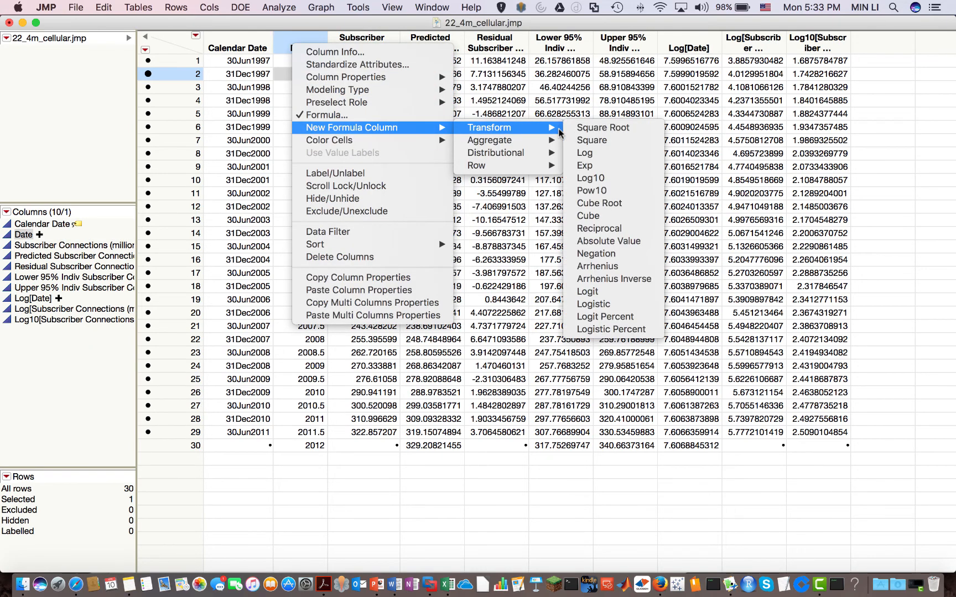
click(610, 180)
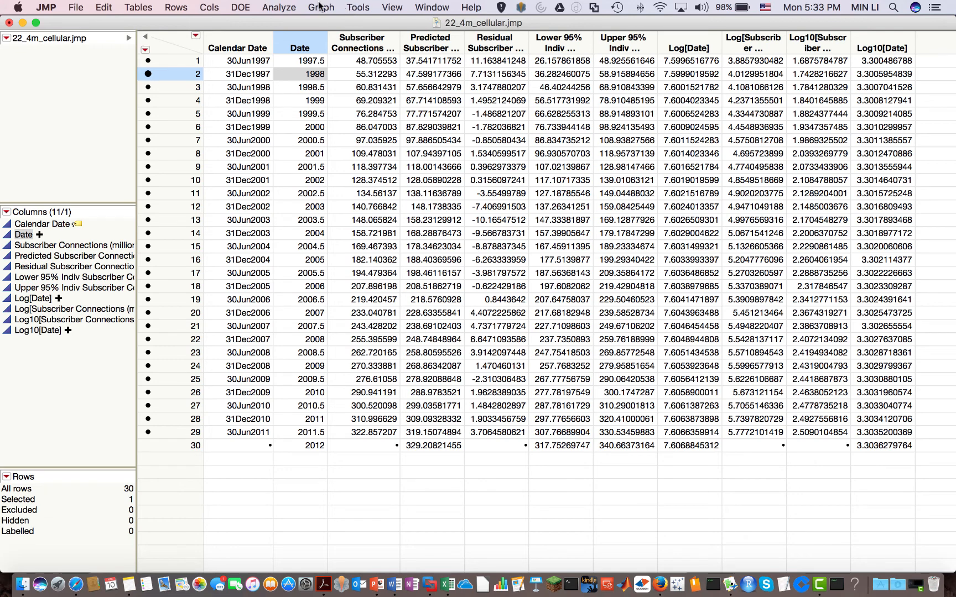
- Run a standard least squares Fit Model with Log[Subscriber Connections (millions)] as Y and Log[Date] as the model effect
click(279, 7)
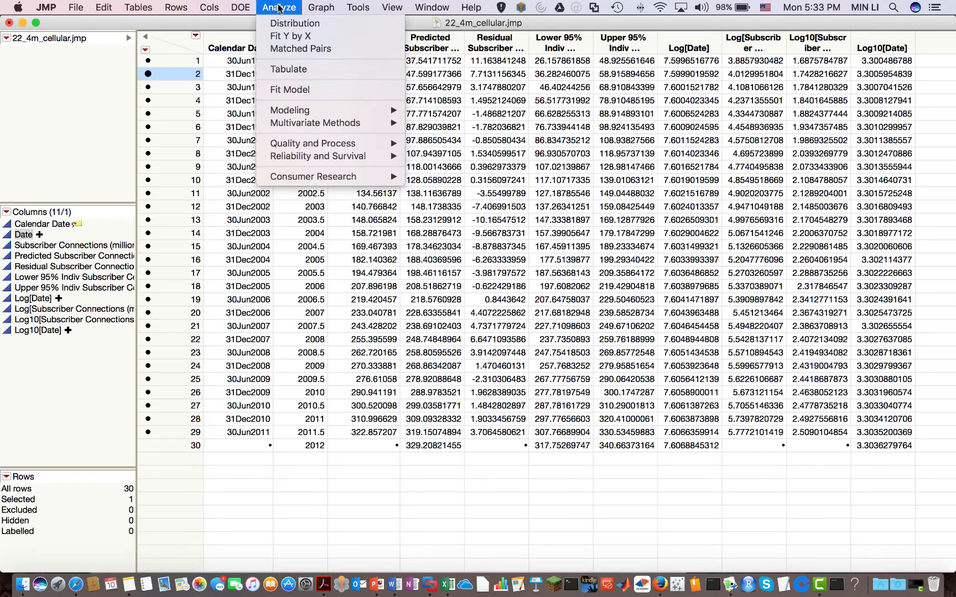
click(301, 90)
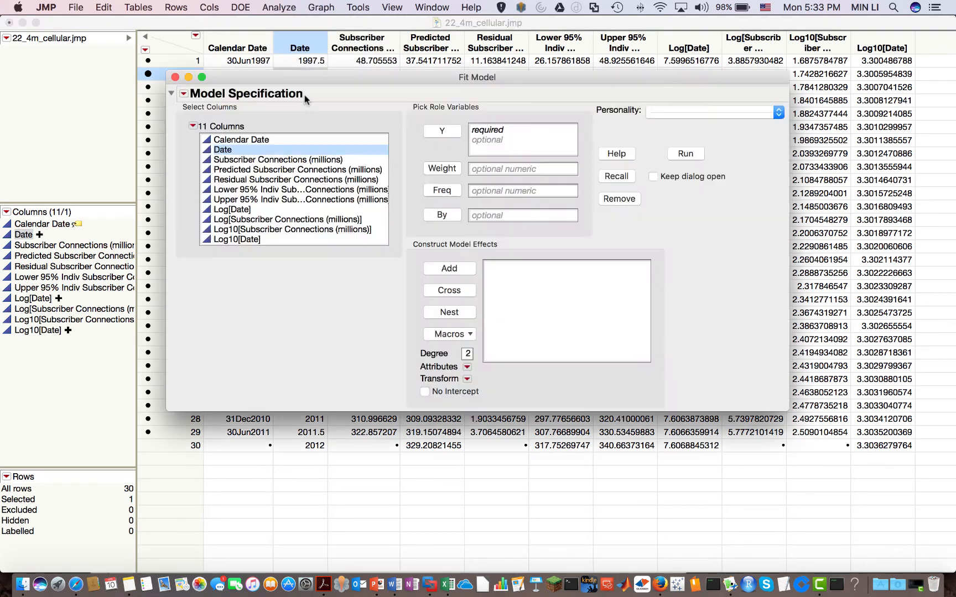
click(249, 220)
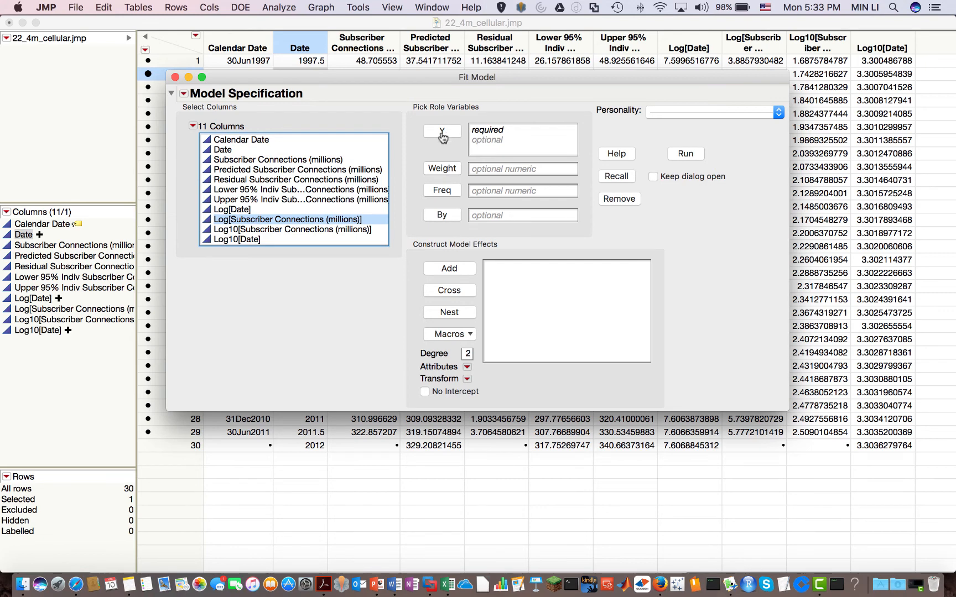
click(452, 133)
click(239, 210)
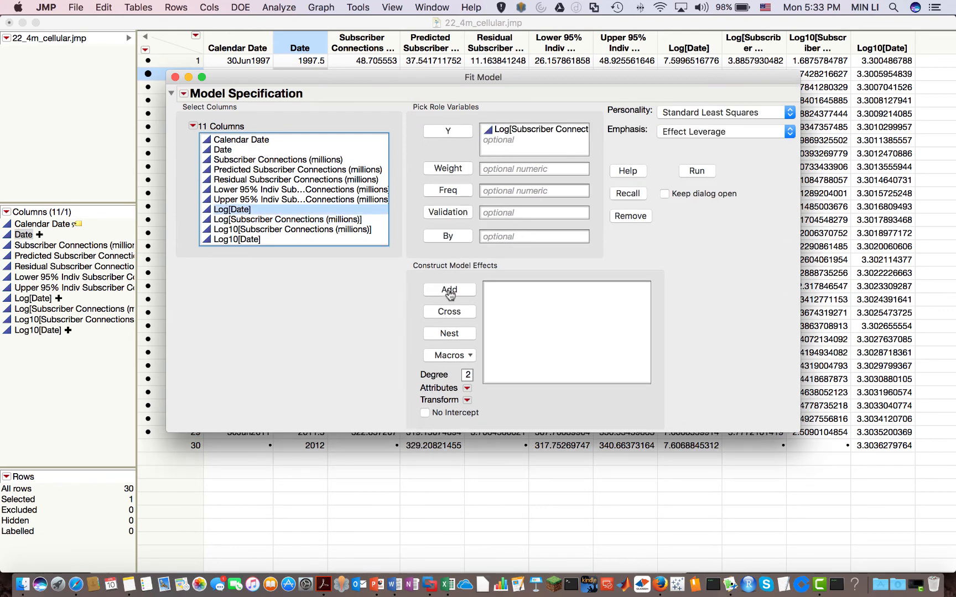
click(449, 290)
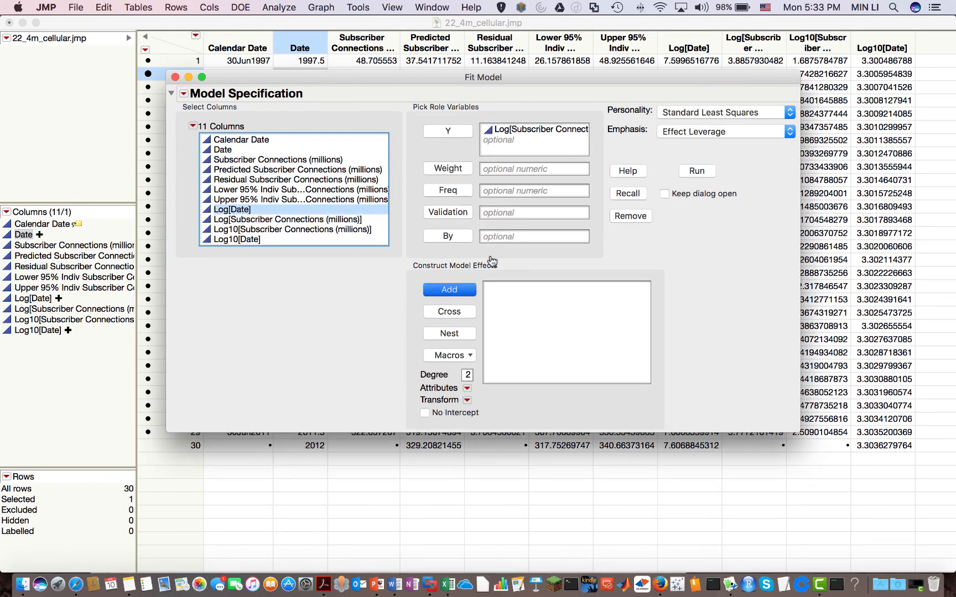
click(698, 173)
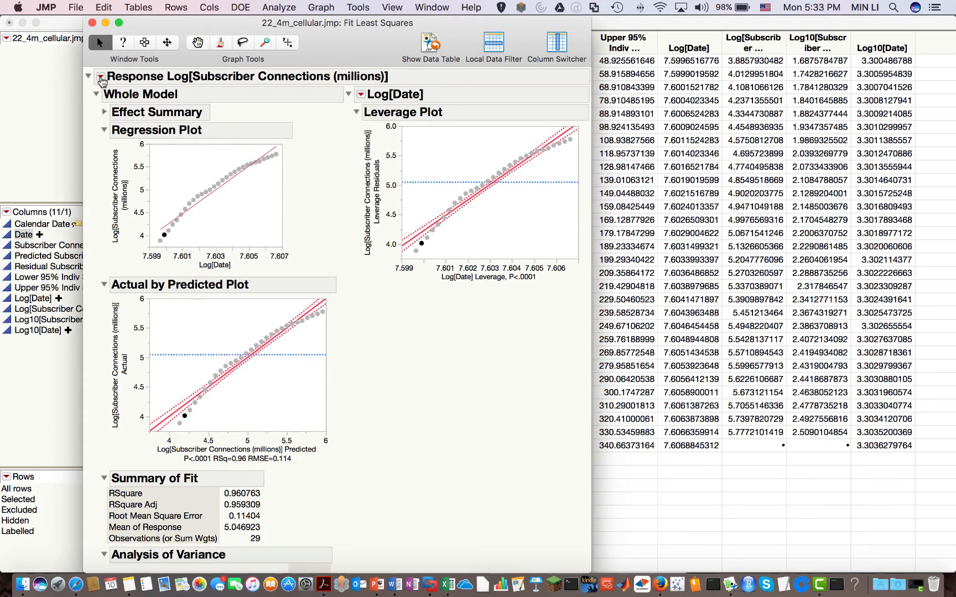
- Save the log model's predicted values and its individual 95% confidence limits as columns in the data table
click(101, 78)
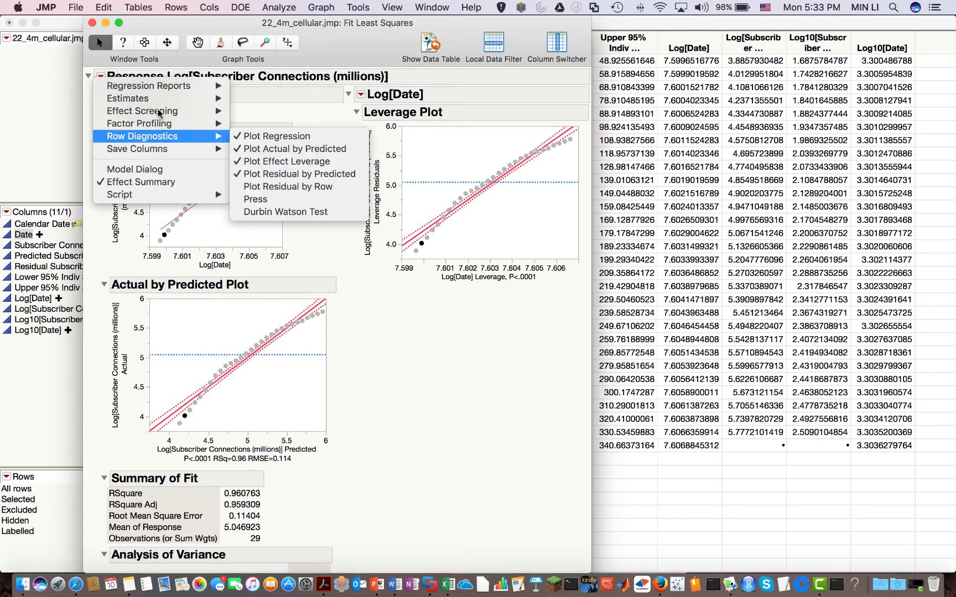
mouse_move(165, 149)
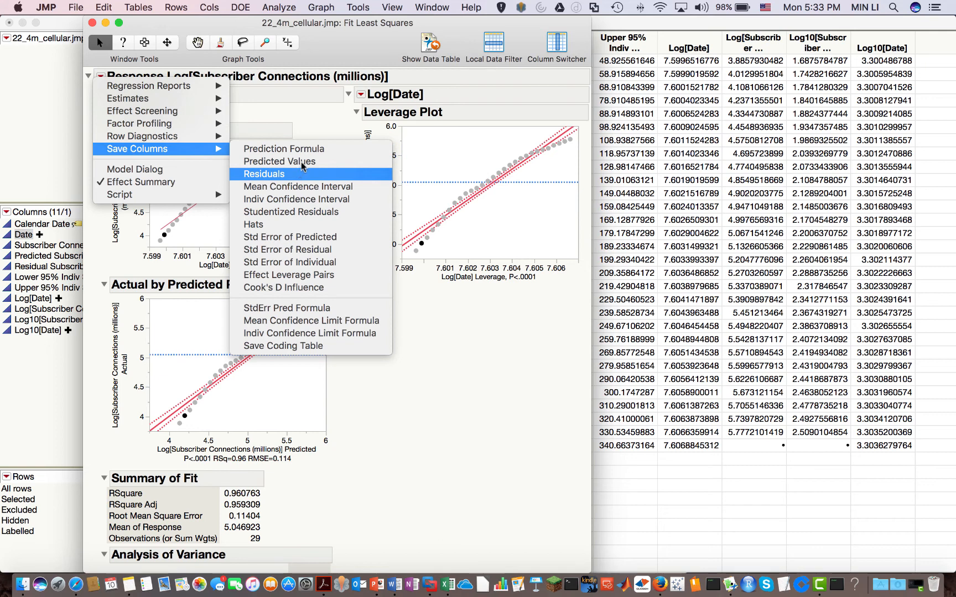
click(301, 161)
click(101, 79)
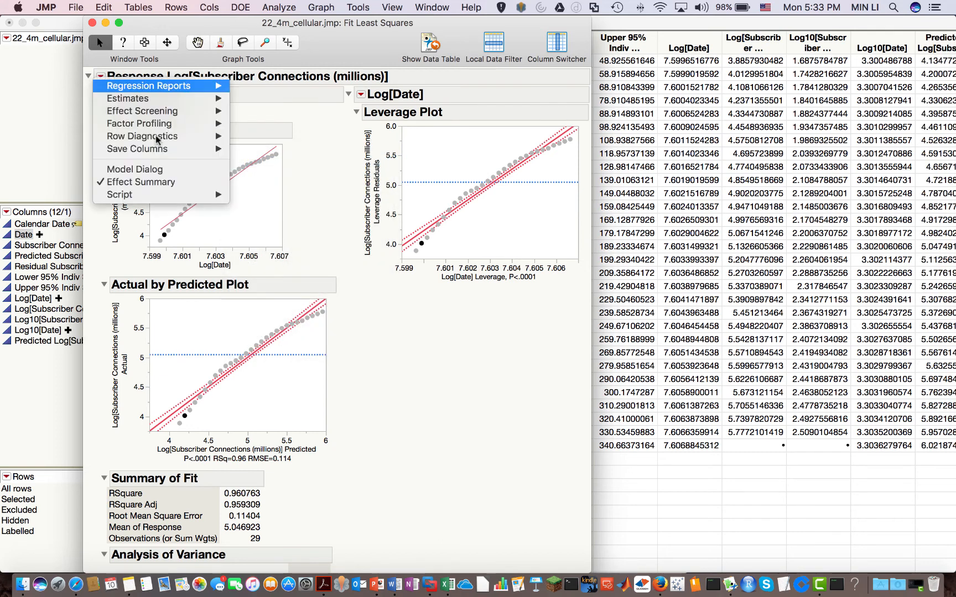
mouse_move(160, 148)
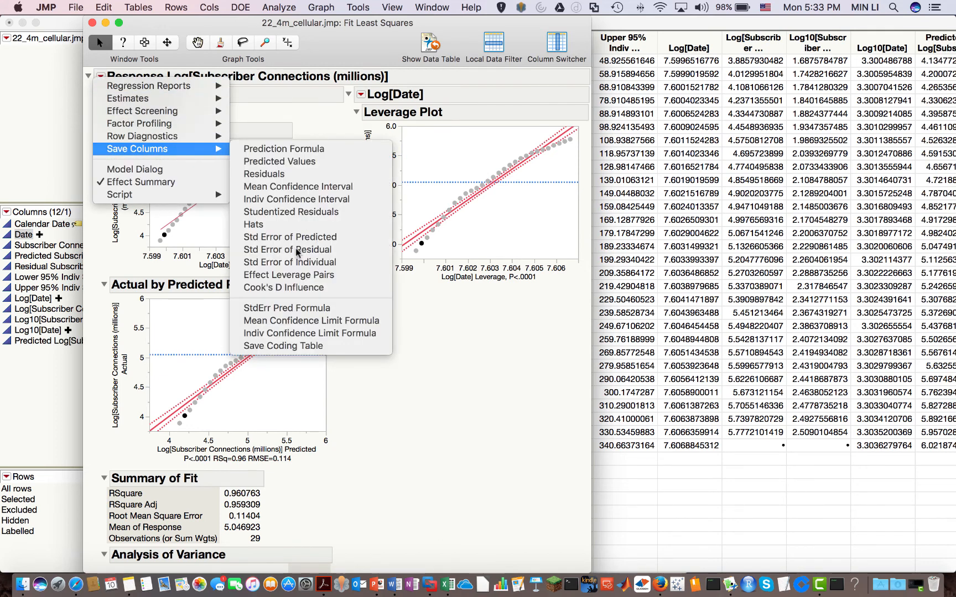
click(310, 333)
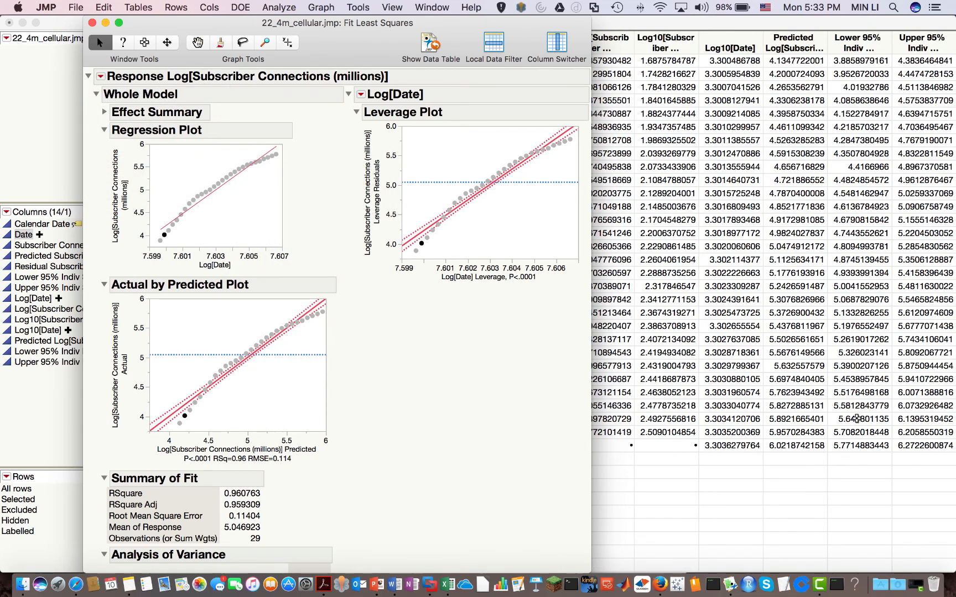
- Bring the data table forward and select the predicted log subscriber value in the 2012 row to examine it
click(856, 418)
click(783, 446)
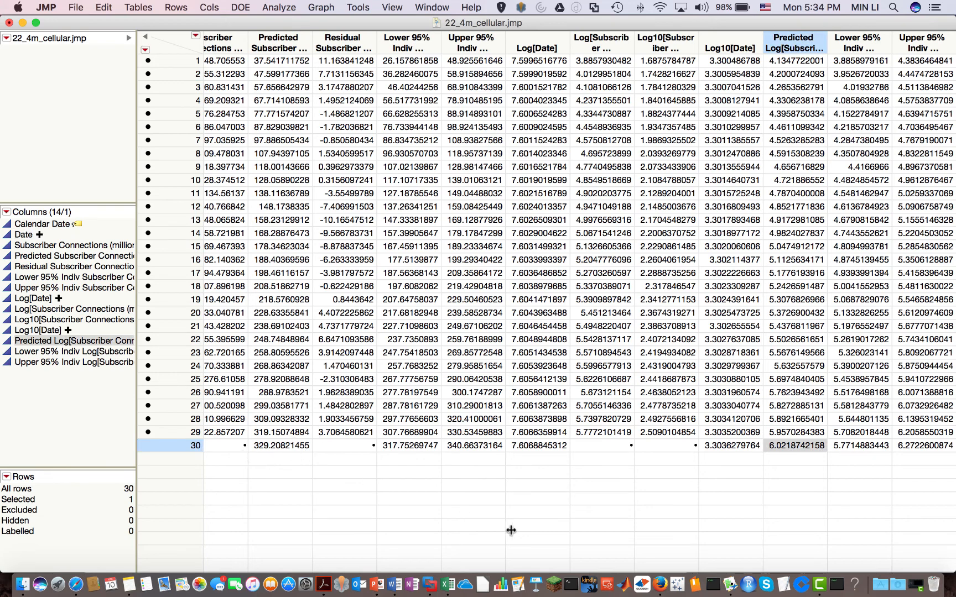
- Compare the 2012 row's linear-model prediction and individual 95% limits with the log model's predicted value and limits
click(271, 446)
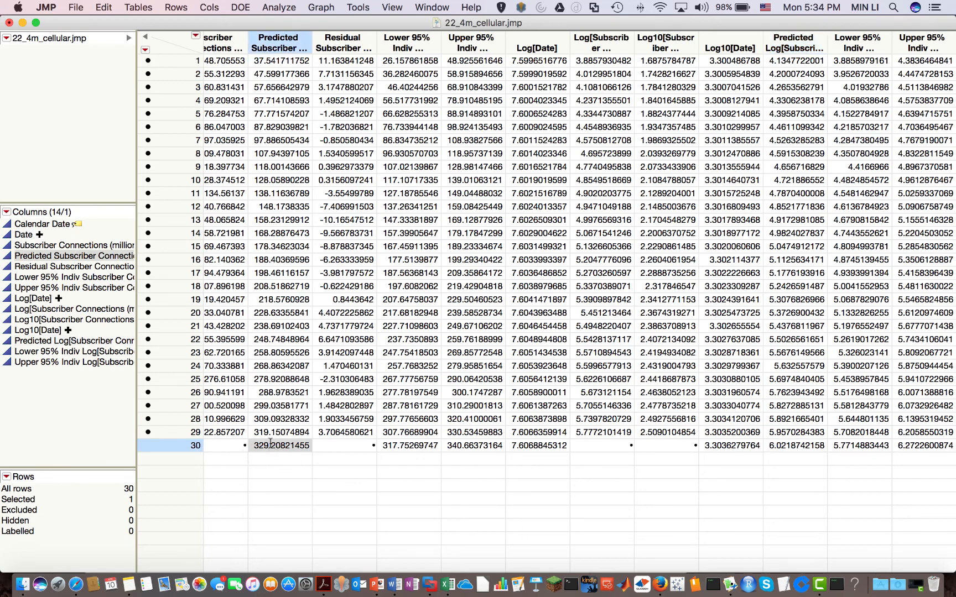
key(Left)
key(Left)
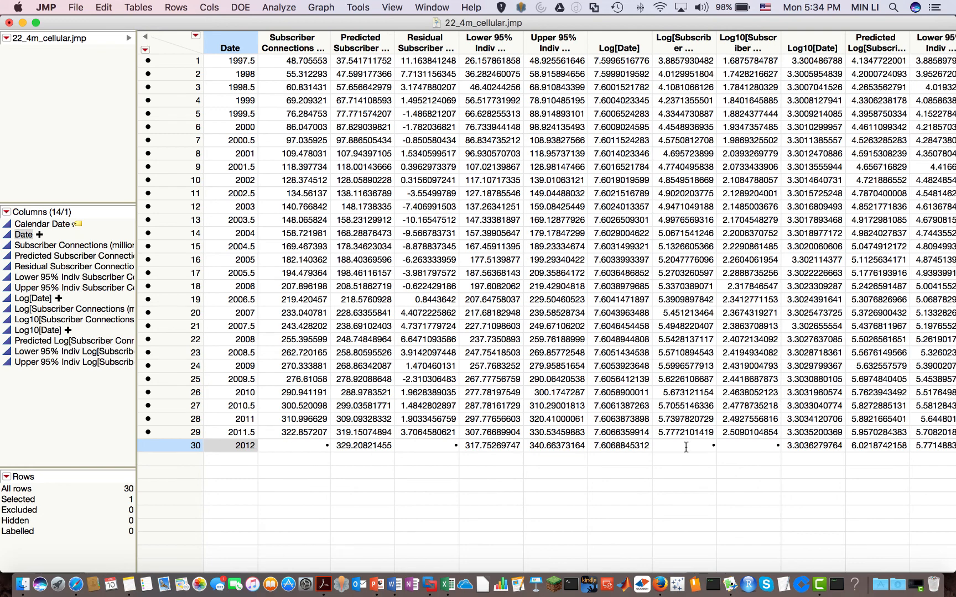
key(Right)
key(Right)
key(Right)
key(Right)
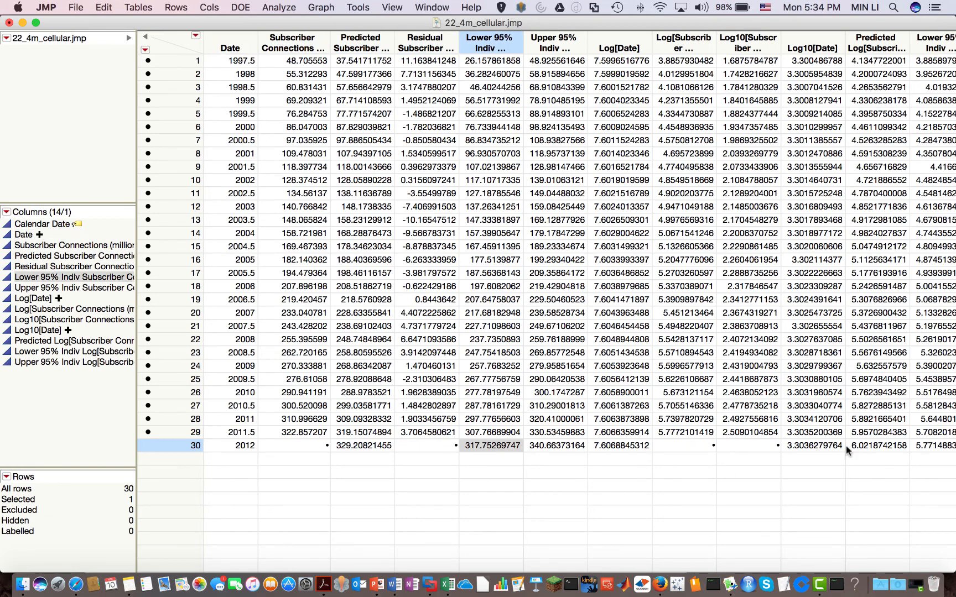
key(Right)
key(Right)
click(888, 449)
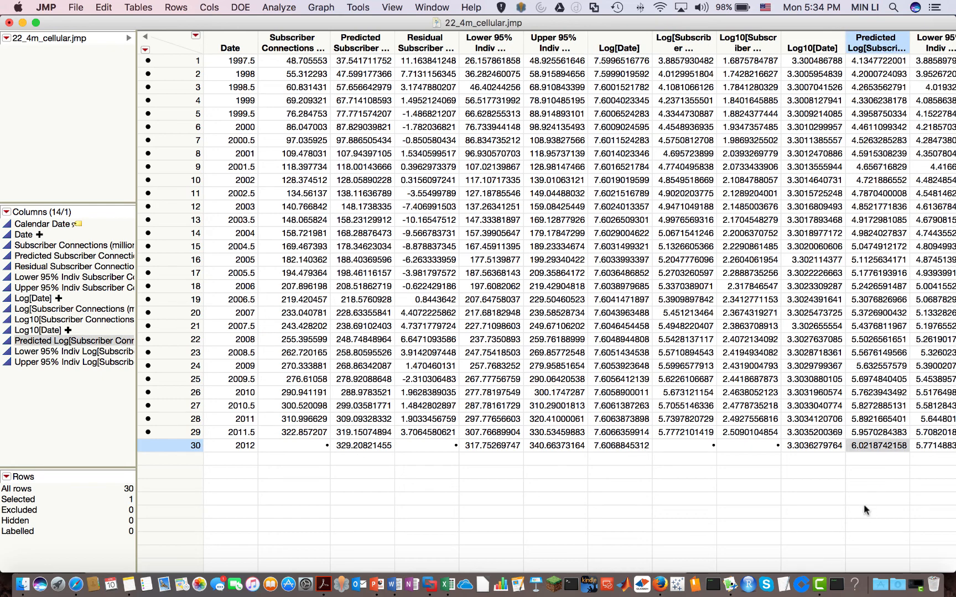
key(Right)
key(Right)
key(Right)
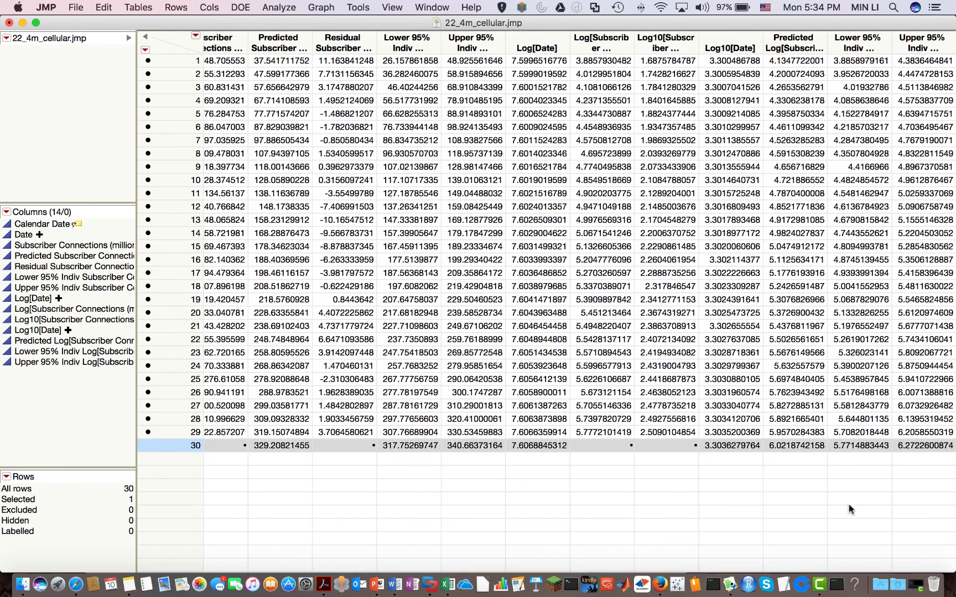
- Create a new formula column with the Exp transform of the predicted log subscriber values and select its 2012 value
click(792, 441)
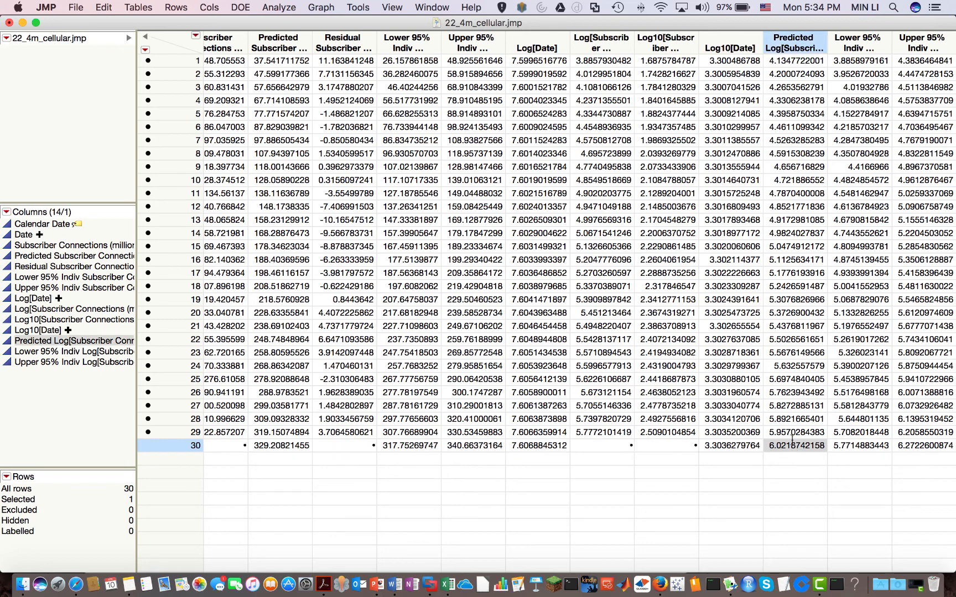
right_click(798, 45)
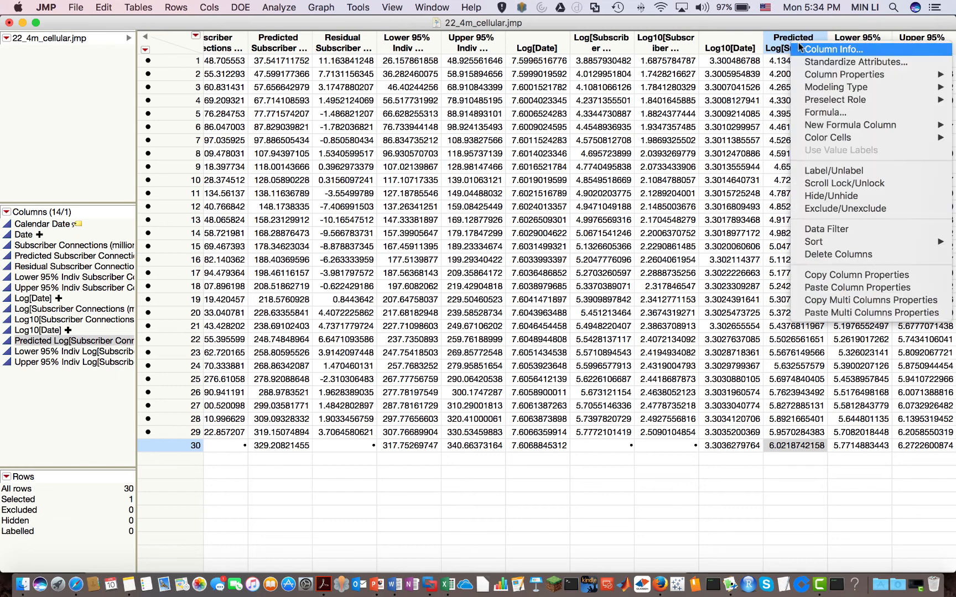
mouse_move(818, 128)
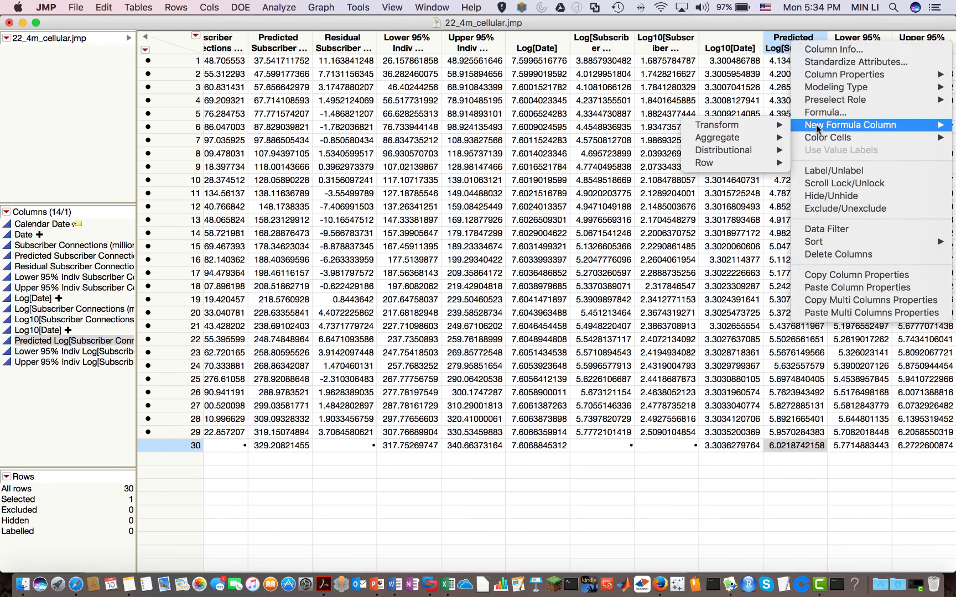
mouse_move(770, 129)
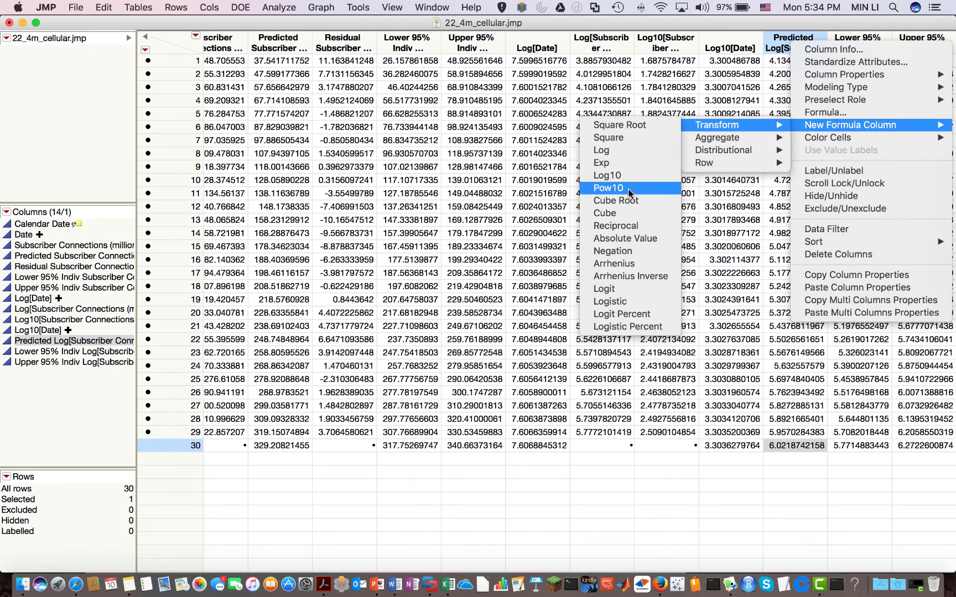
click(606, 162)
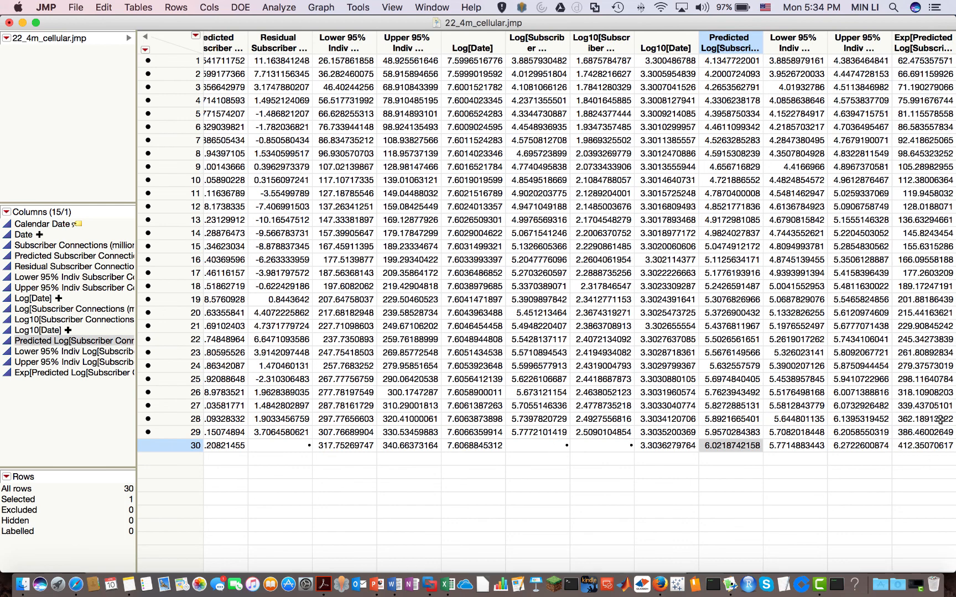
click(920, 458)
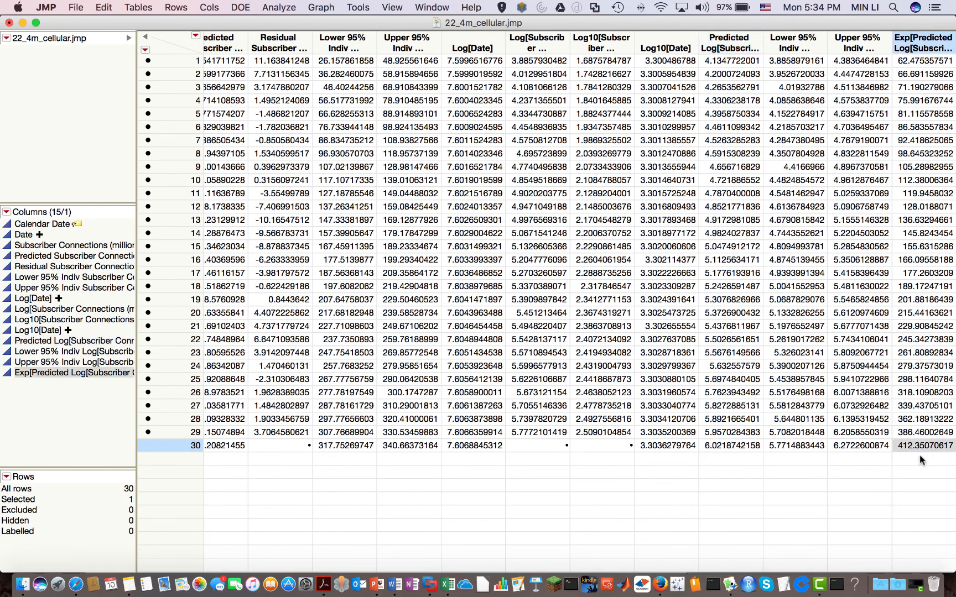